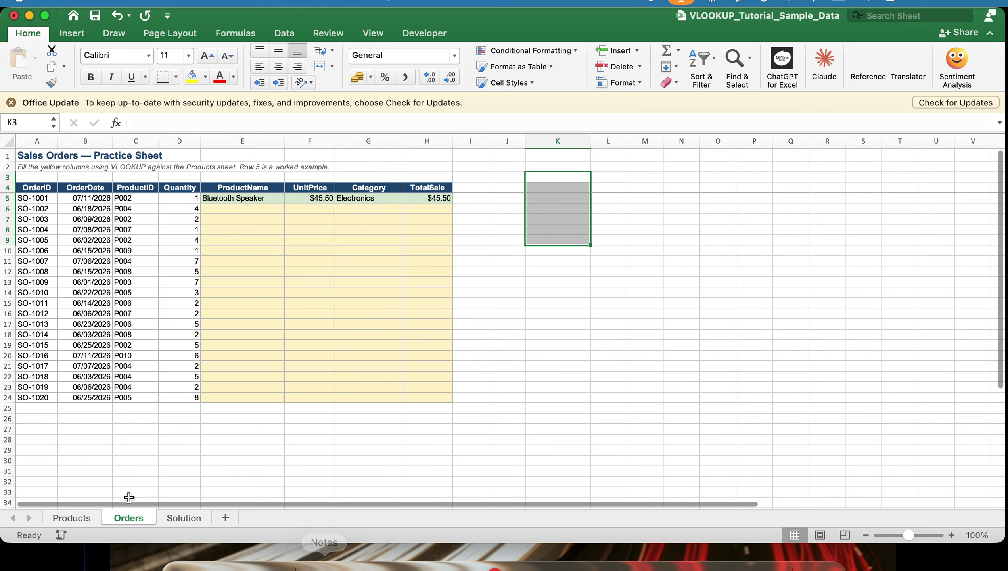
Step: Compare the product reference table on the Products sheet with the order columns on the Orders sheet
left_click(77, 519)
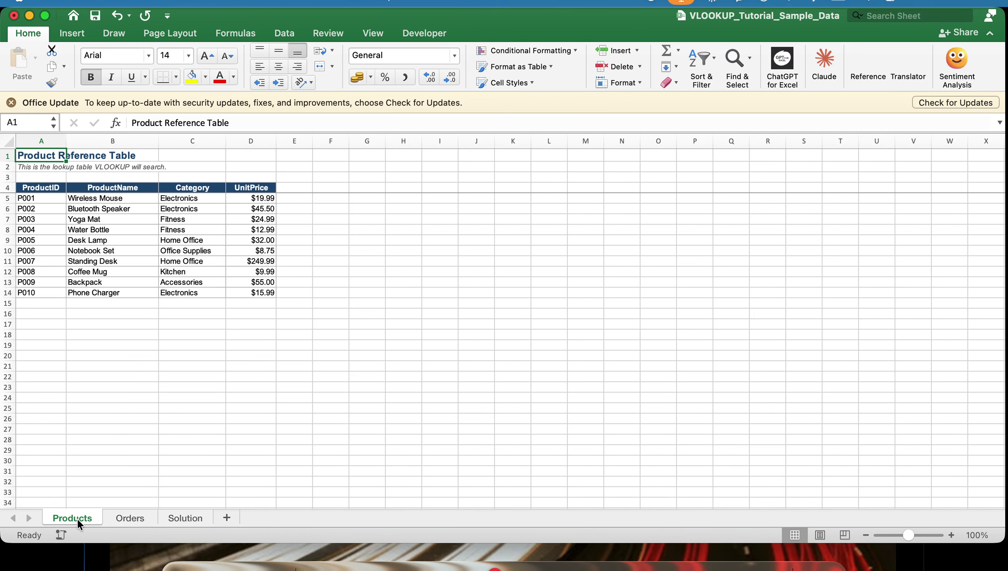
left_click(132, 518)
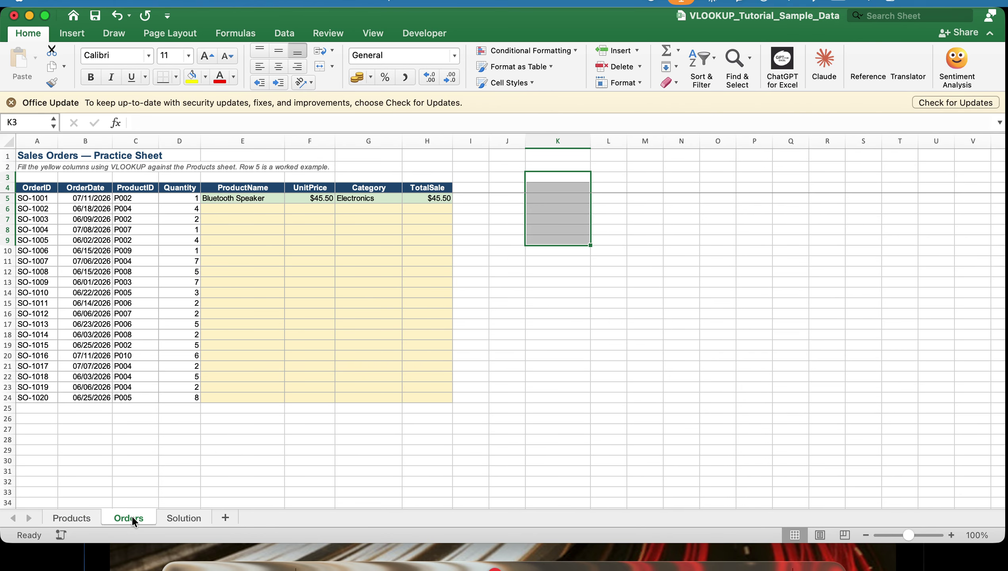
left_click(68, 520)
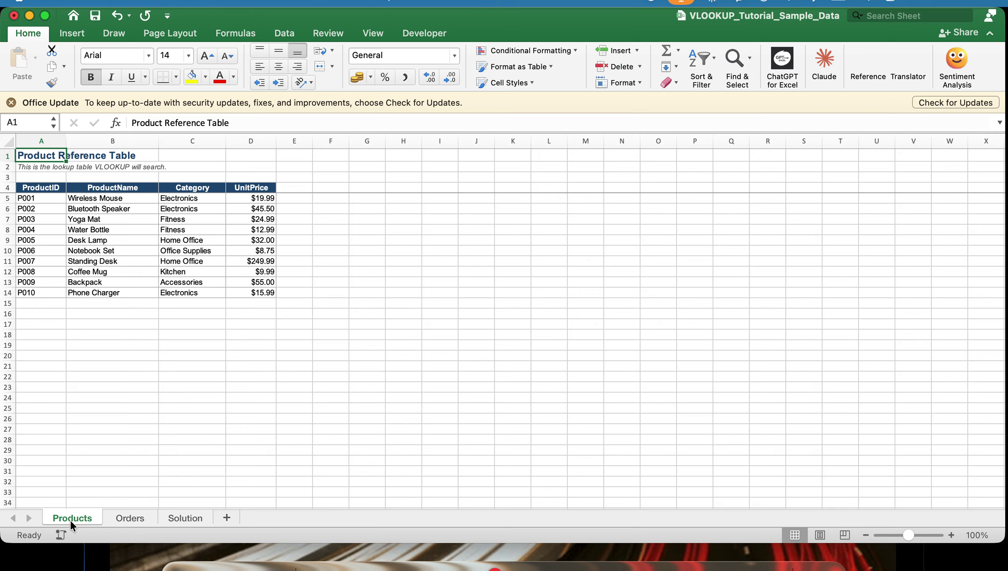
left_click(130, 518)
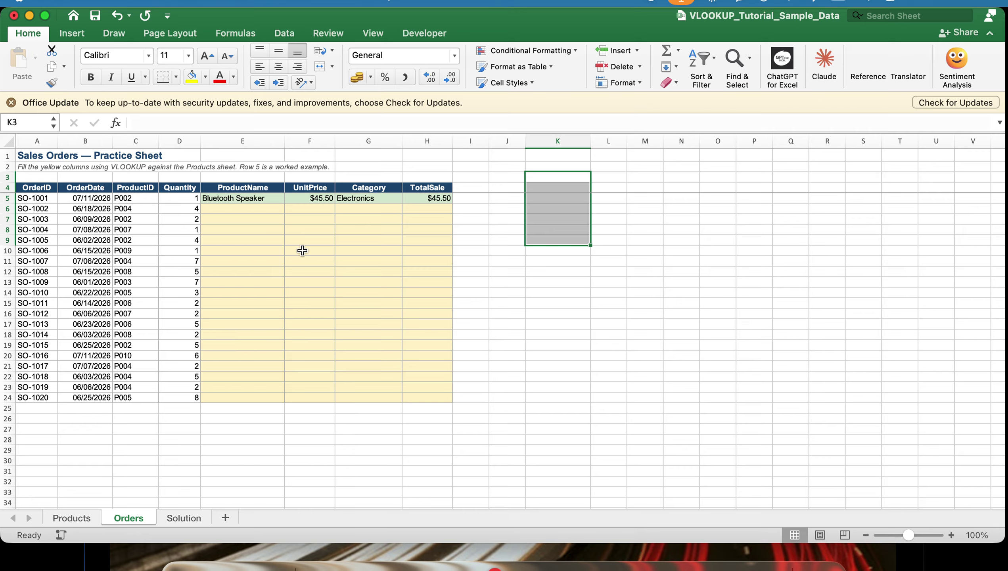
left_click(511, 317)
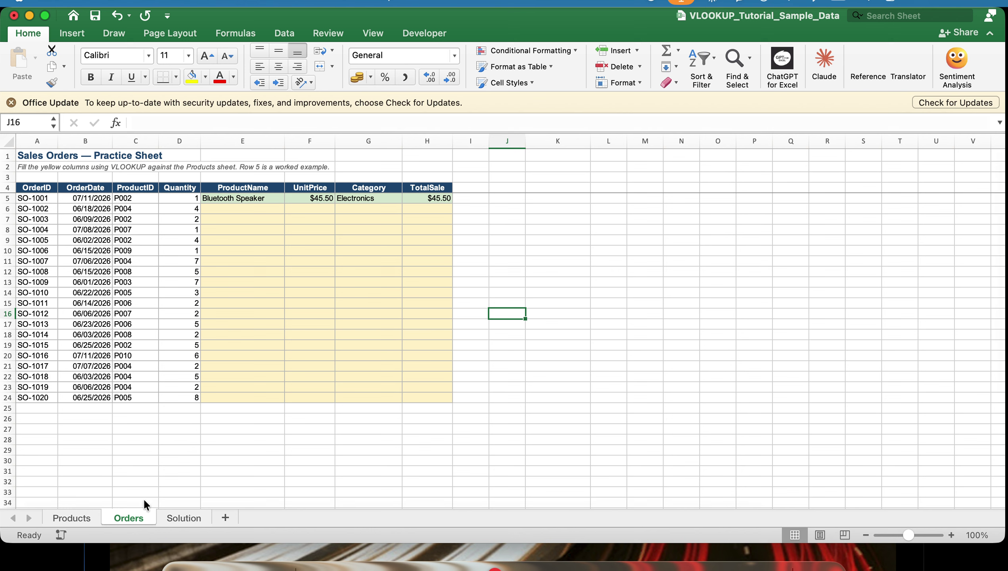
left_click(76, 518)
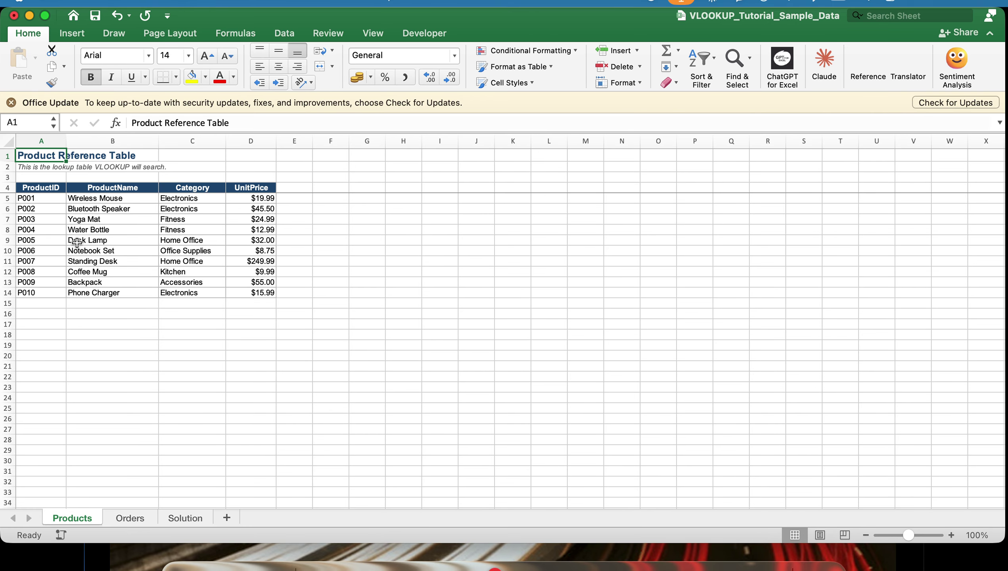
left_click(134, 518)
left_click(525, 211)
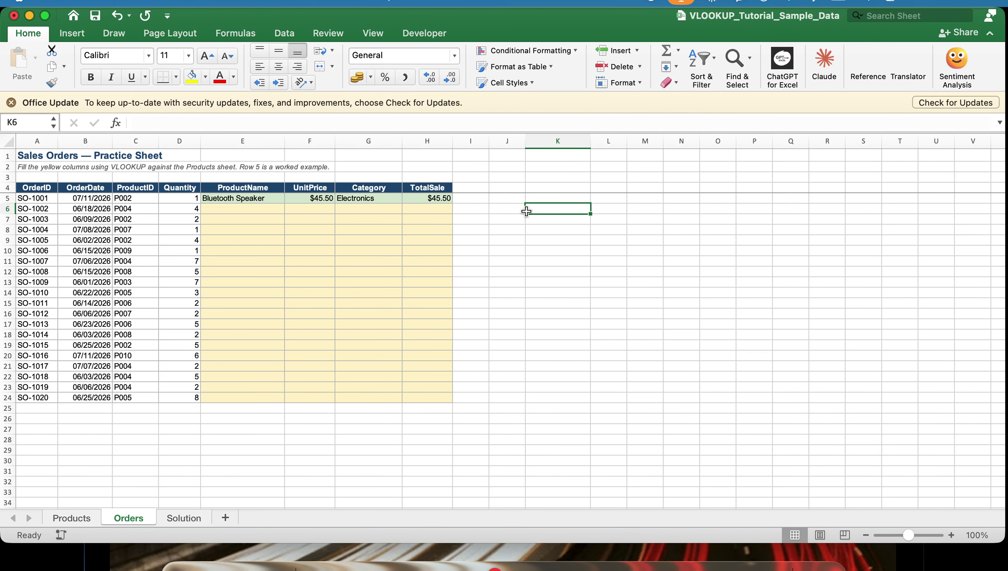
type("=vlook")
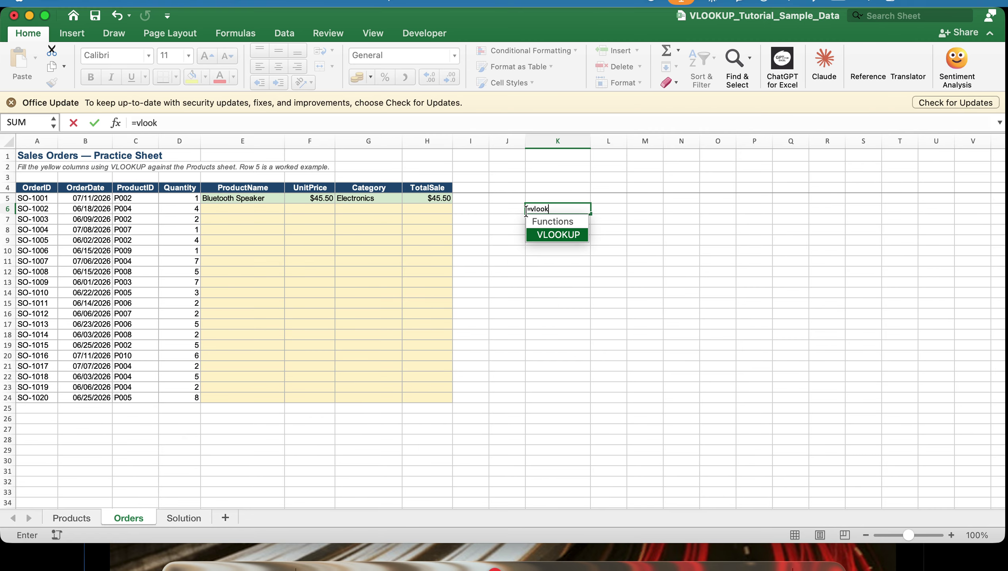
type("up(")
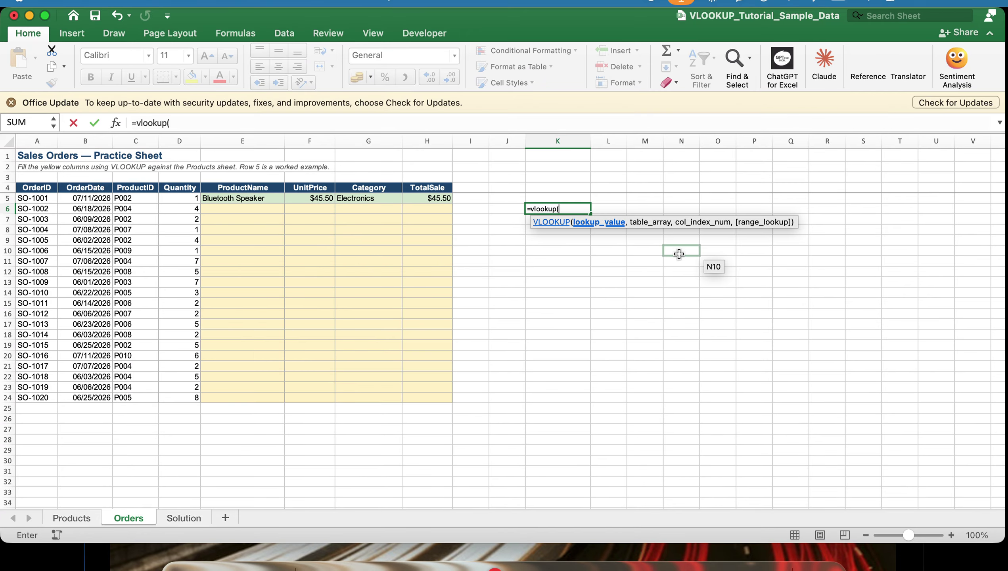
left_click(73, 518)
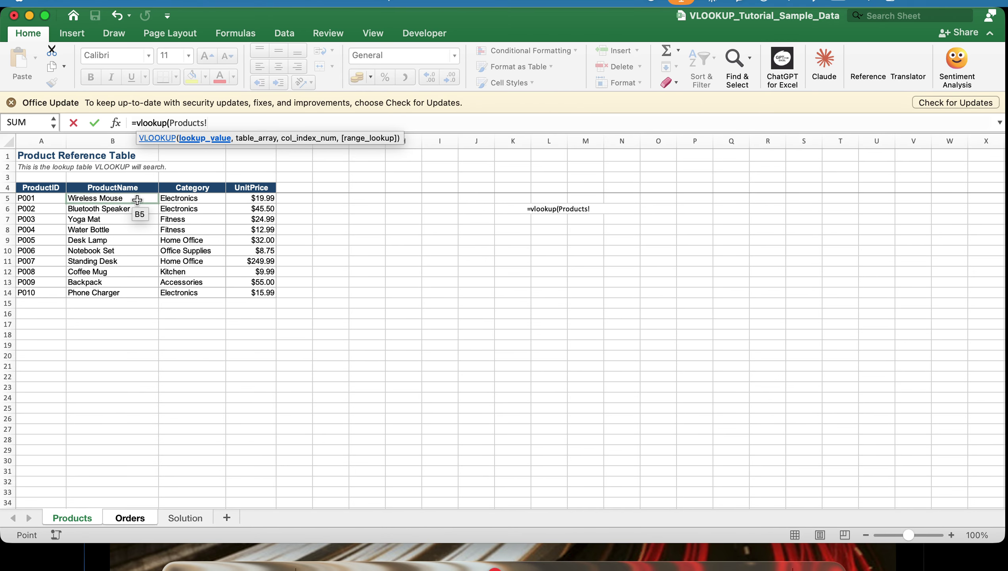
left_click(131, 517)
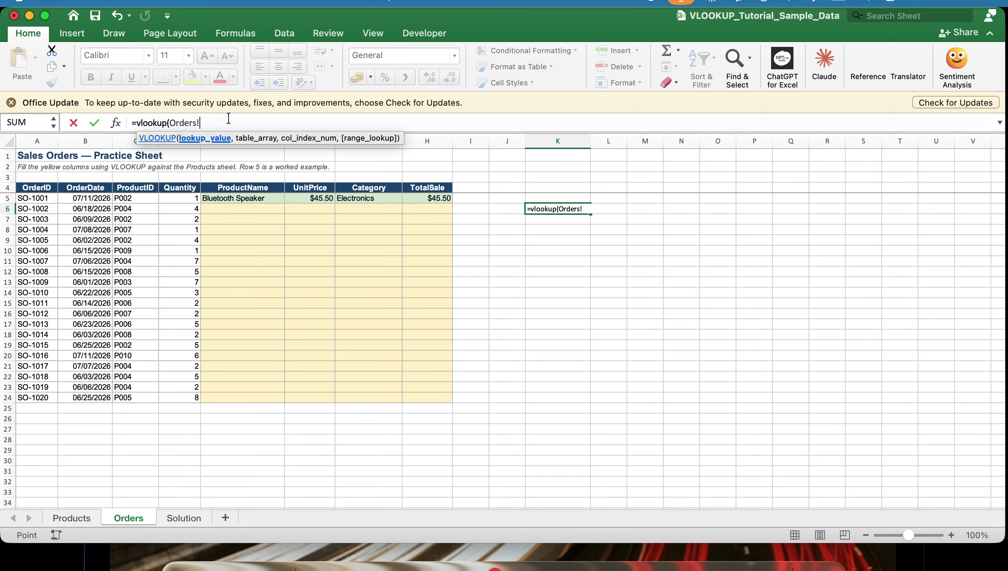
key("BackSpace")
key("BackSpace")
key("BackSpace")
key("BackSpace")
key("BackSpace")
key("BackSpace")
key("BackSpace")
key("BackSpace")
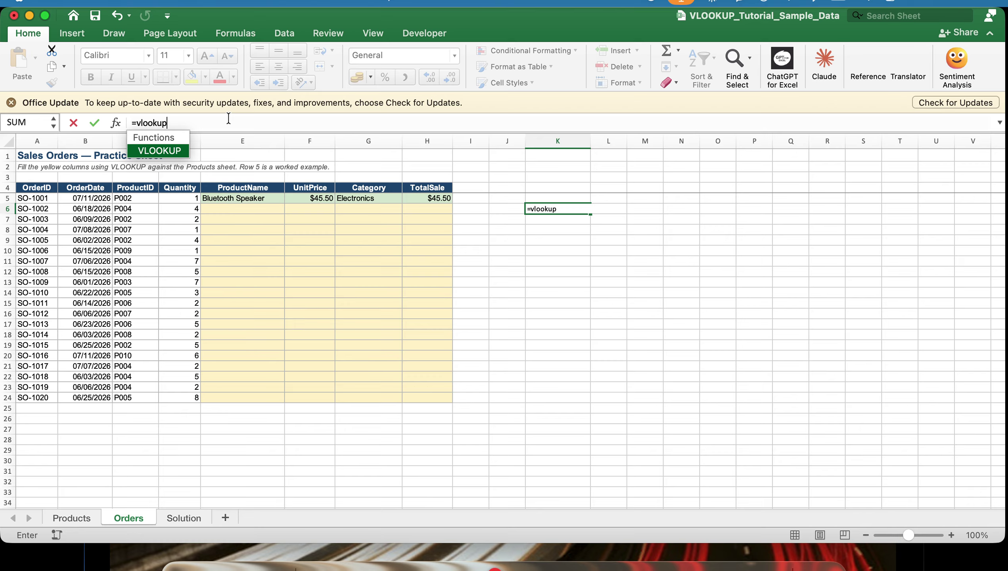
type("(")
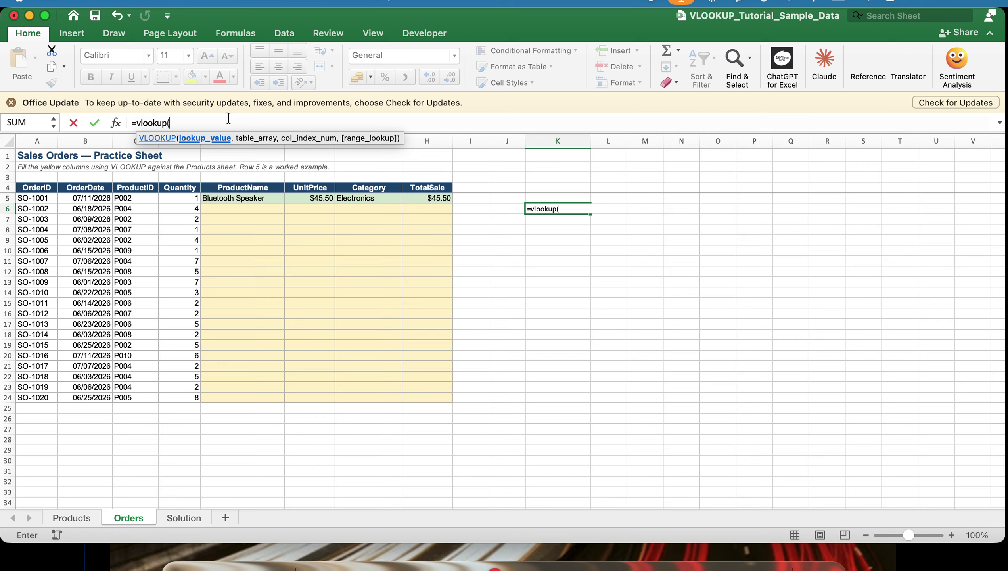
left_click(239, 240)
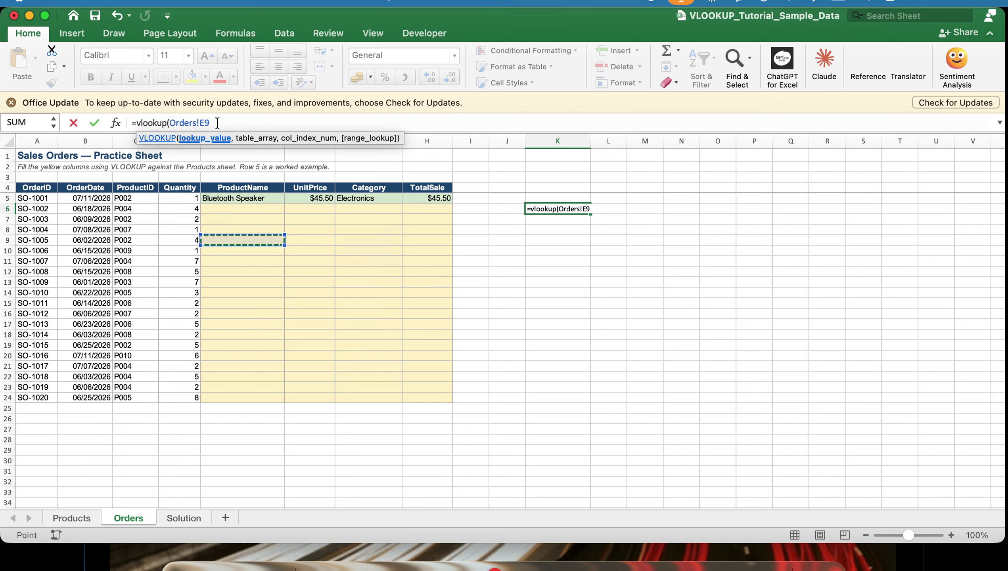
left_click_drag(217, 123, 126, 120)
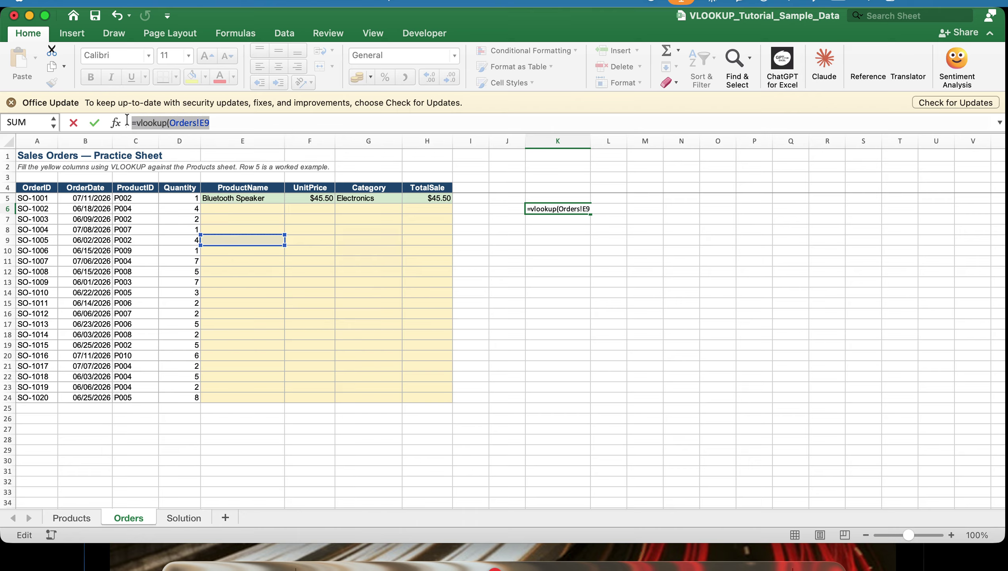
key("BackSpace")
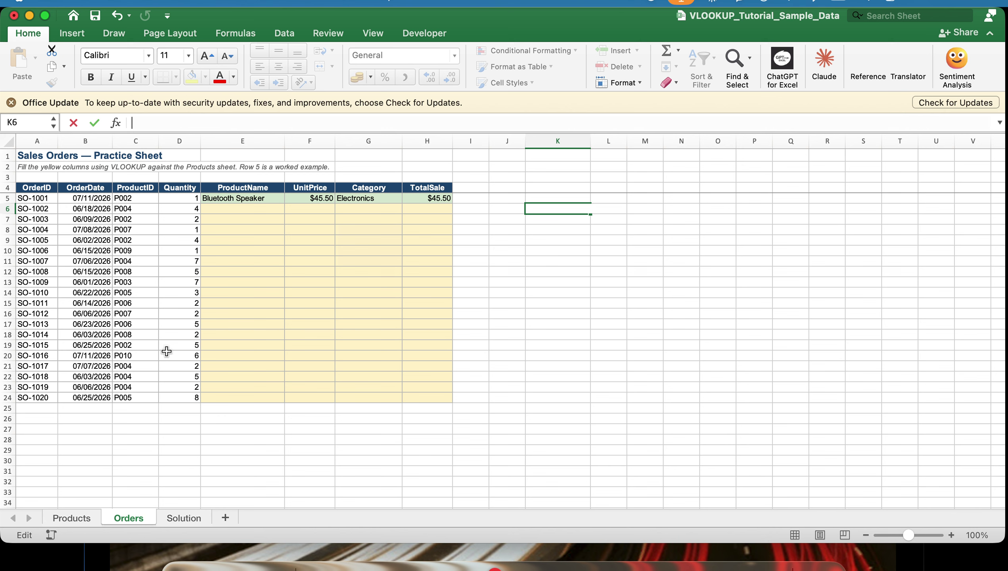
Step: Start a VLOOKUP formula in Orders cell E6 with C6 as lookup value and Products!A5:D14 as table array
left_click(229, 211)
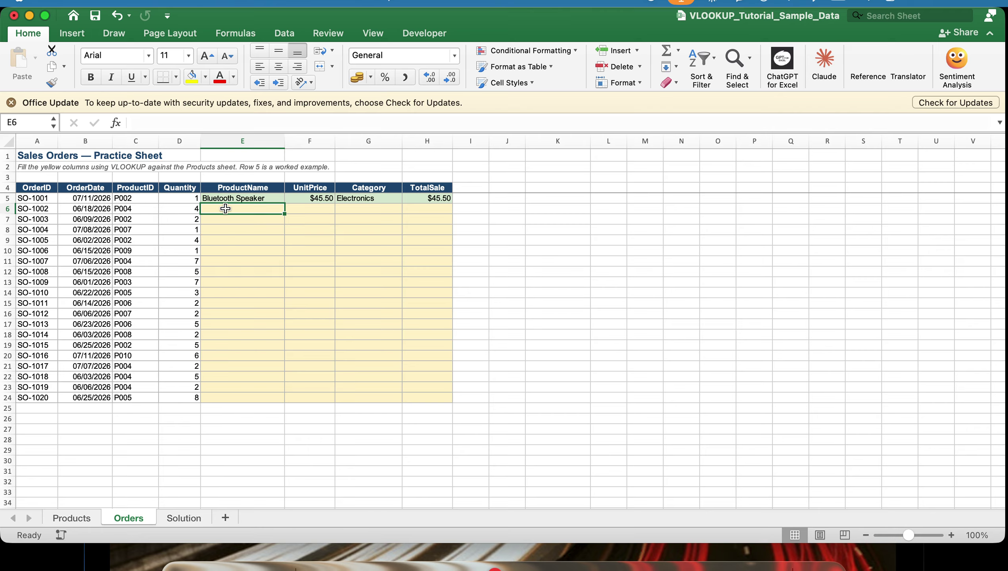
type("=vl")
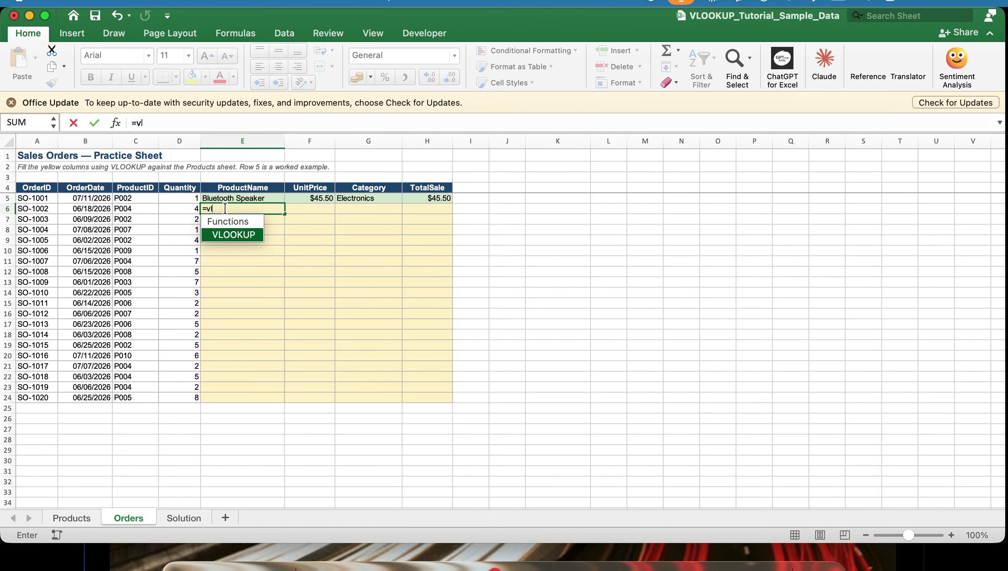
type("ookup(")
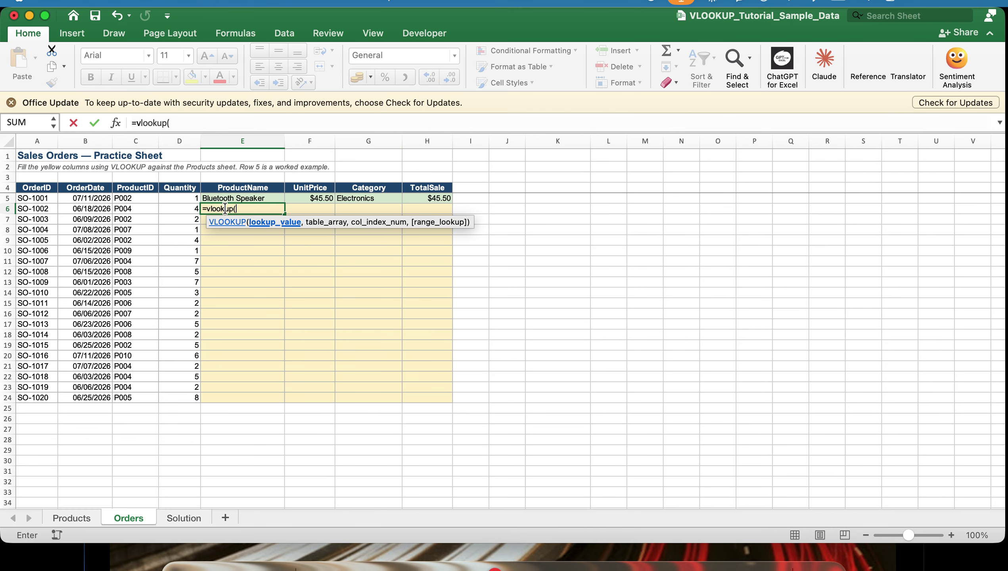
left_click(140, 209)
type(",")
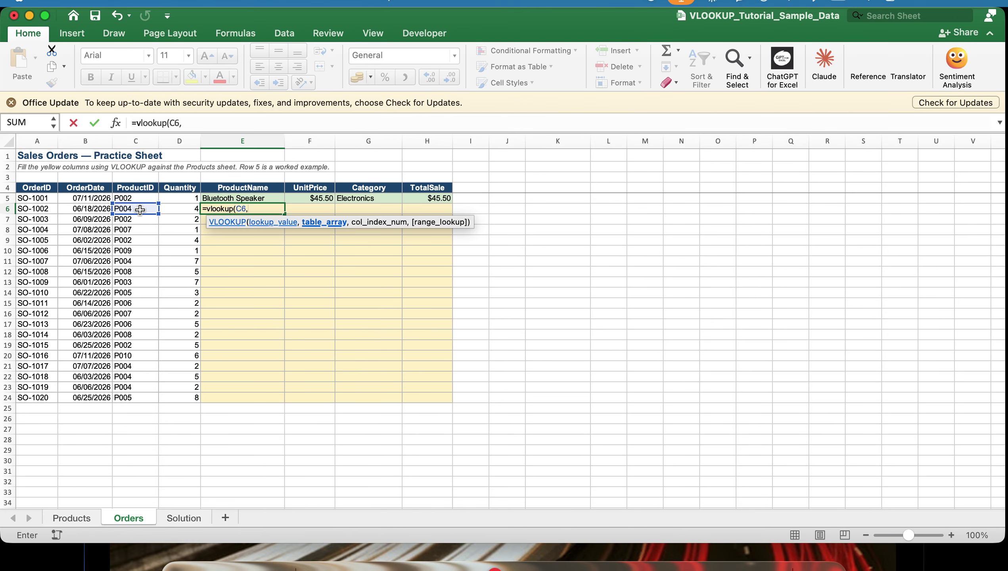
left_click(70, 518)
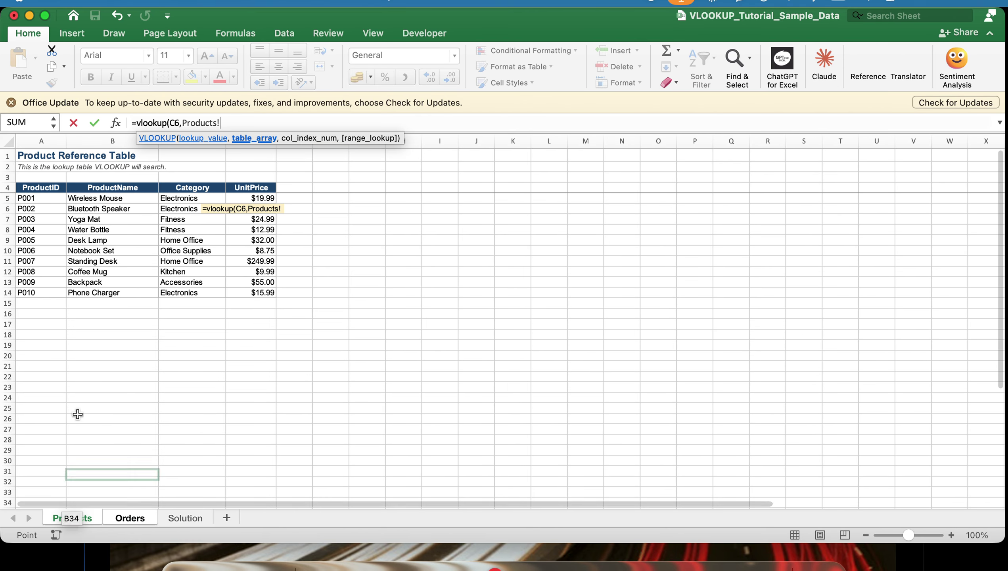
left_click_drag(42, 199, 249, 294)
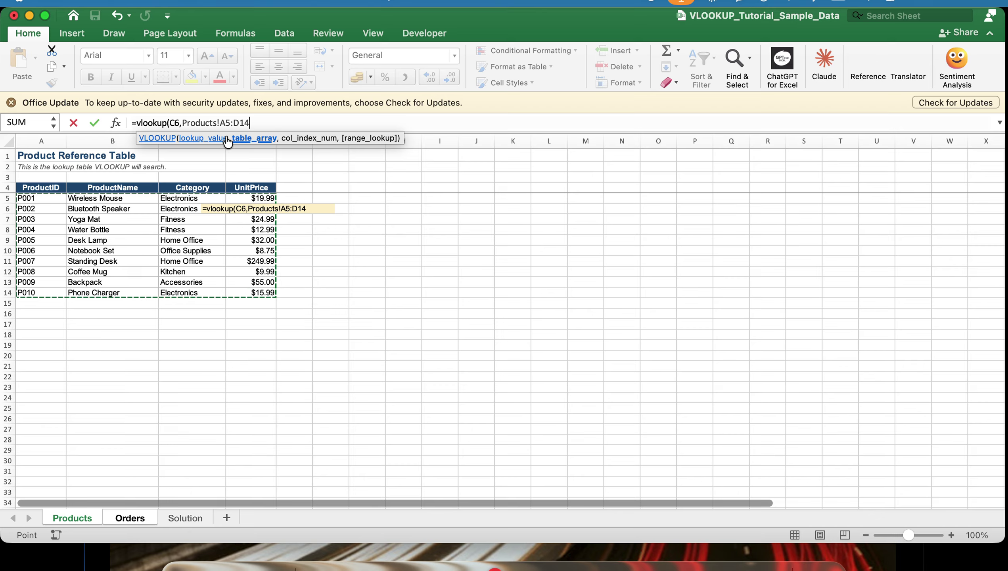
Step: Make the table range absolute as $A$5:$D$14 and complete the E6 formula with column index 2 and FALSE
left_click(220, 122)
type("$")
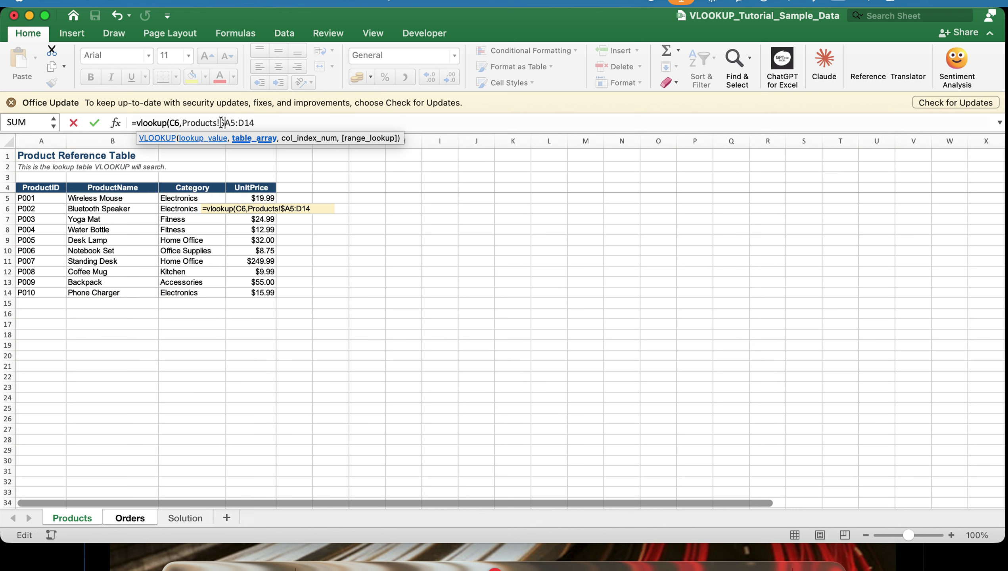
type("$")
type("$")
type("$D$")
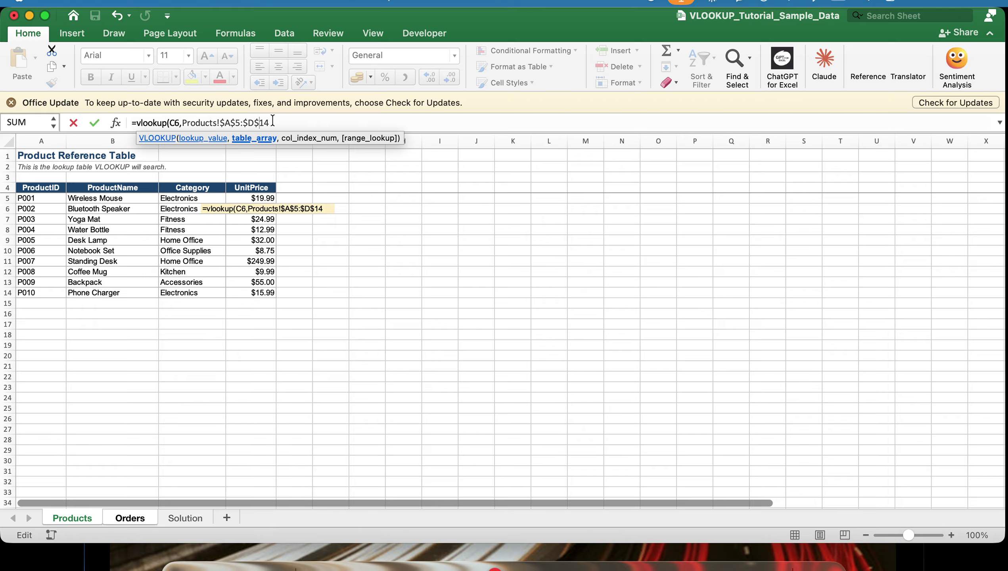
type(",")
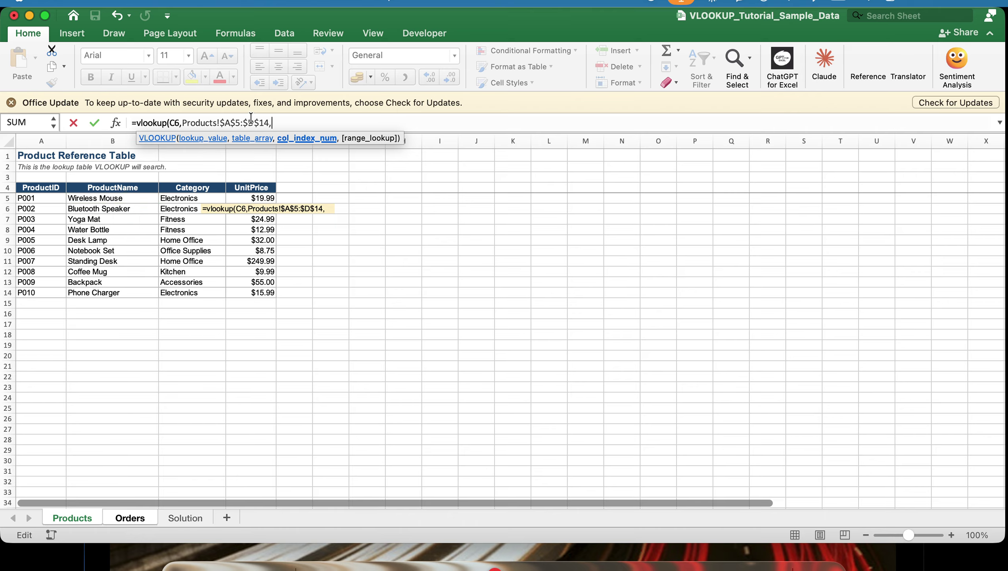
type("2,FALSE)")
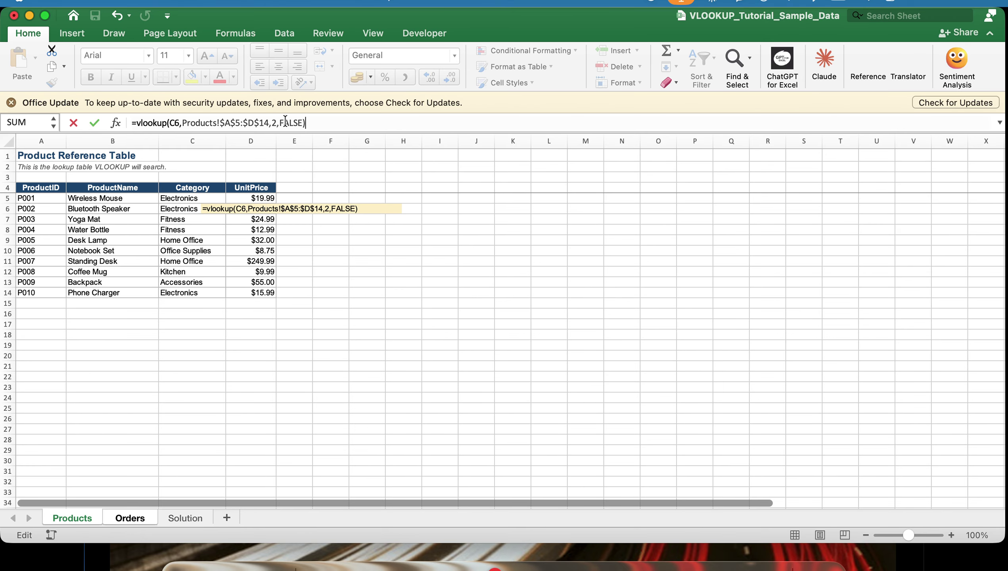
key("Return")
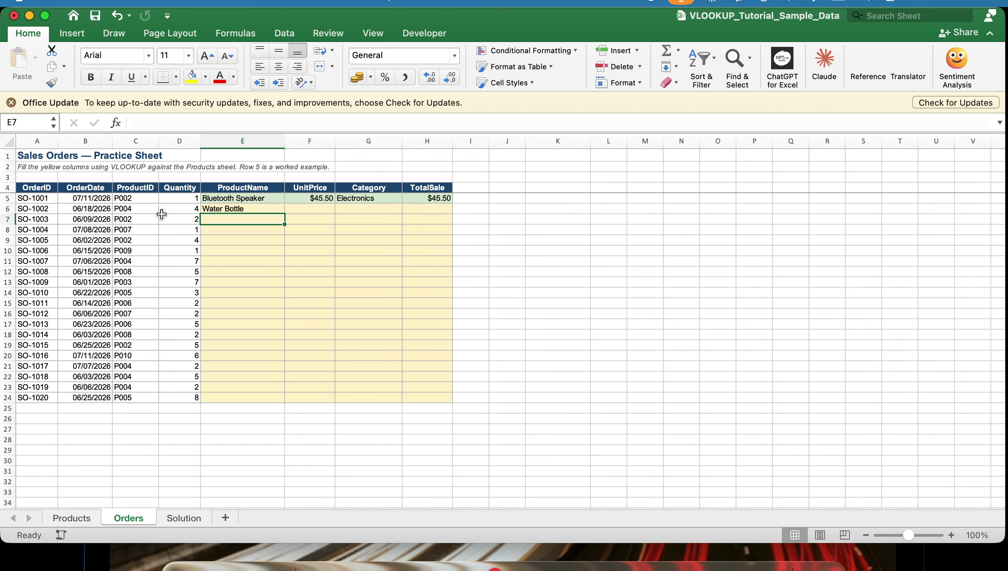
Step: Copy the full VLOOKUP formula text from cell E6 on the Orders sheet, leaving the cell unchanged
left_click(81, 521)
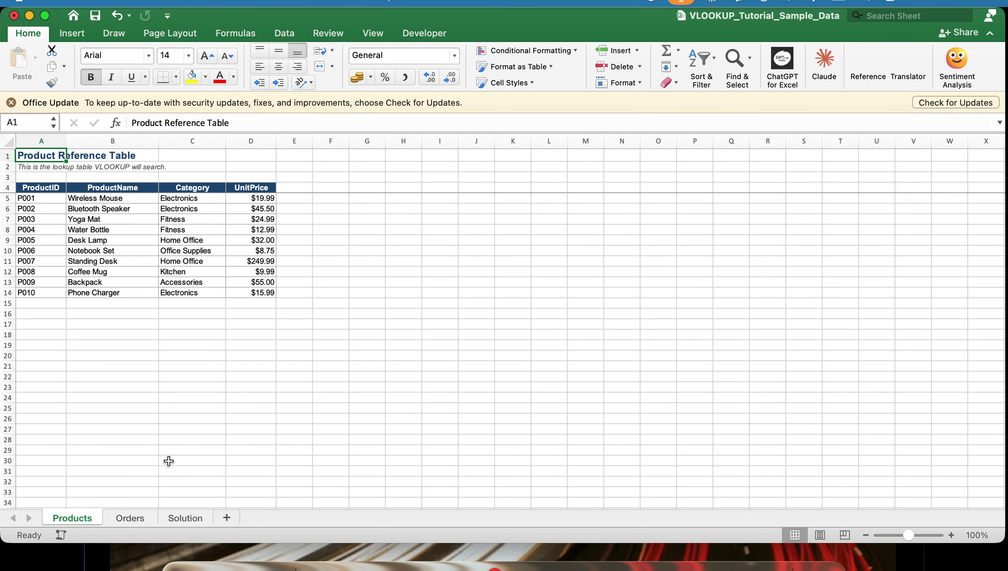
left_click(130, 518)
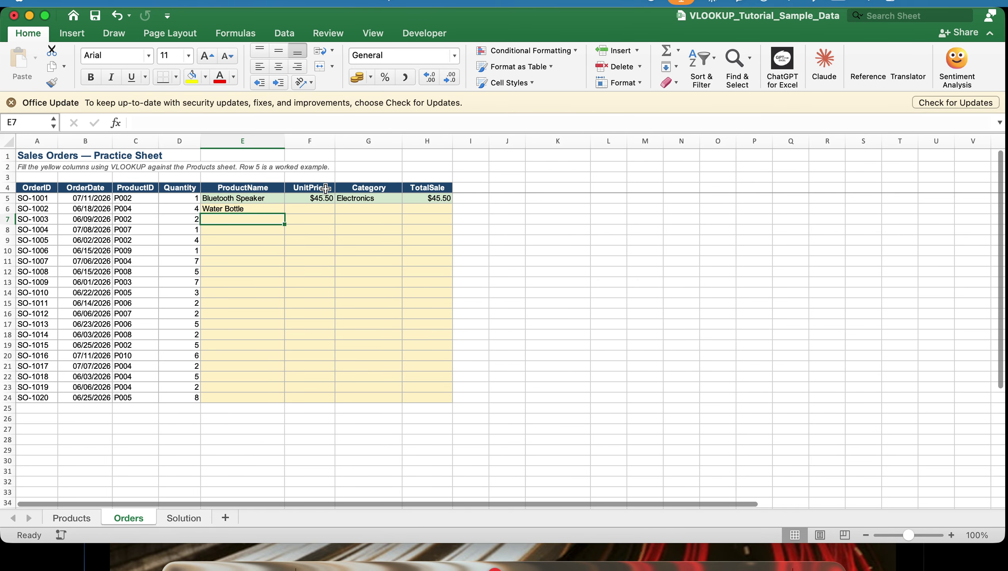
left_click(261, 209)
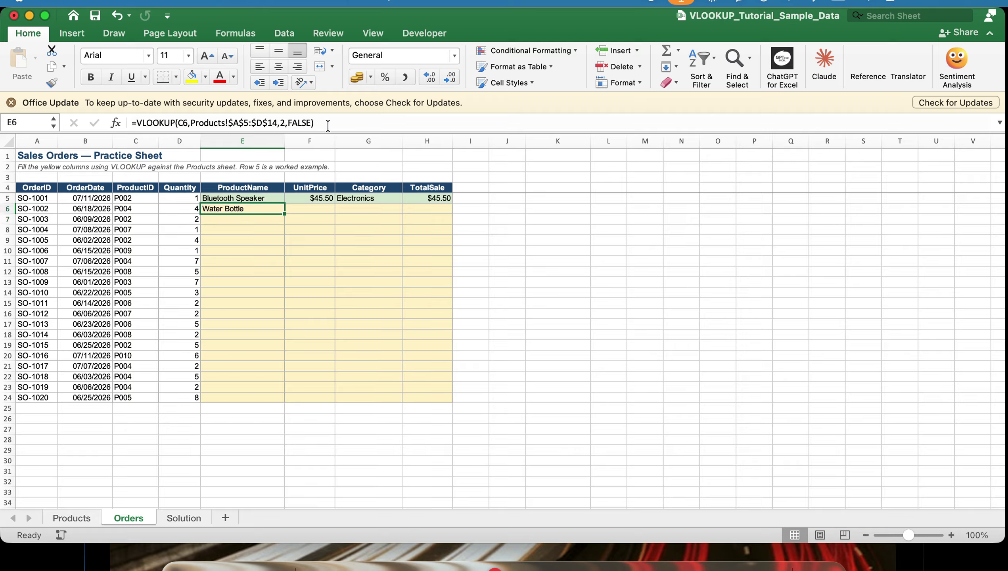
left_click_drag(319, 122, 117, 118)
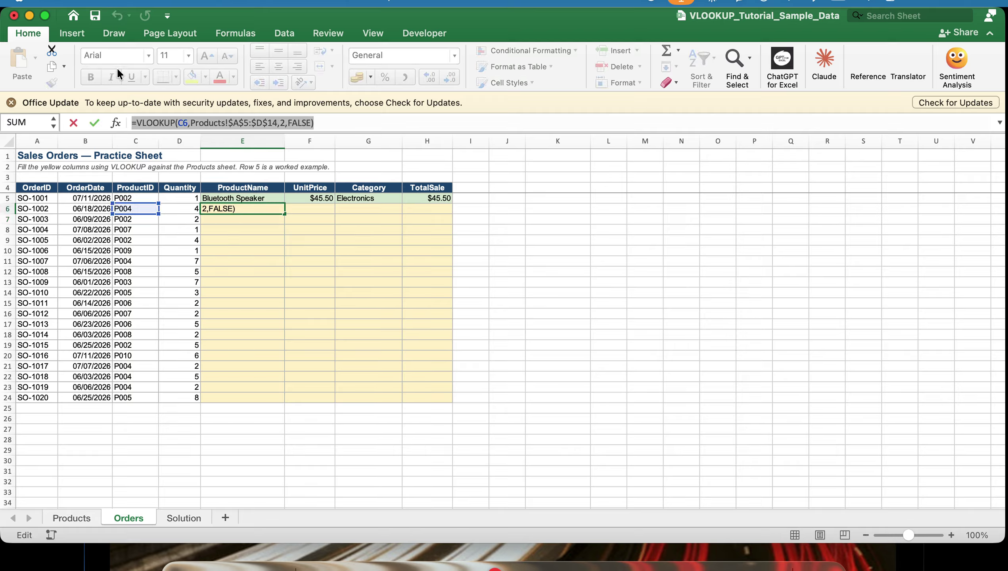
key("super+c")
key("Escape")
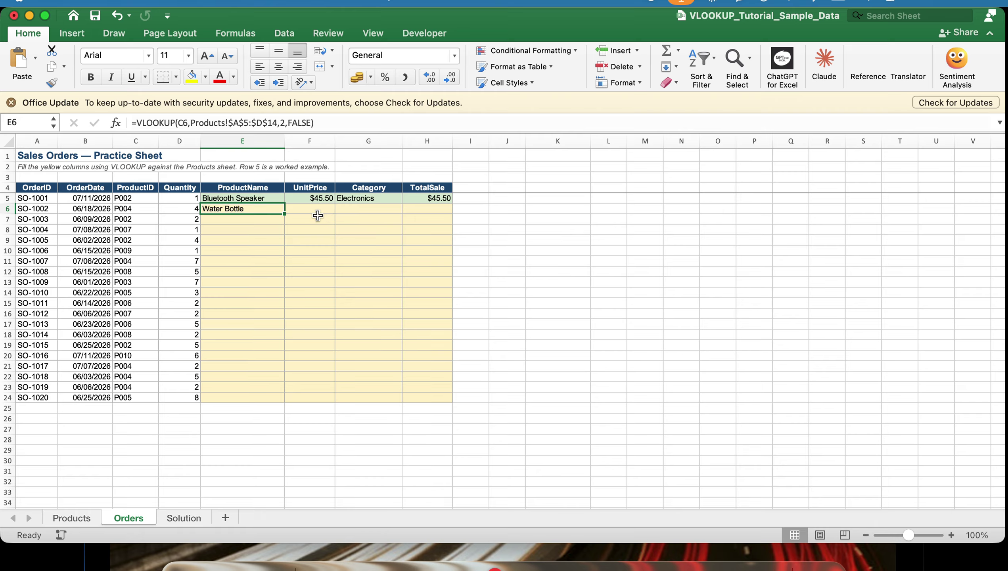
Step: Enter the copied VLOOKUP formula in UnitPrice cell F6 with its column index changed to 3
left_click(316, 212)
left_click(275, 125)
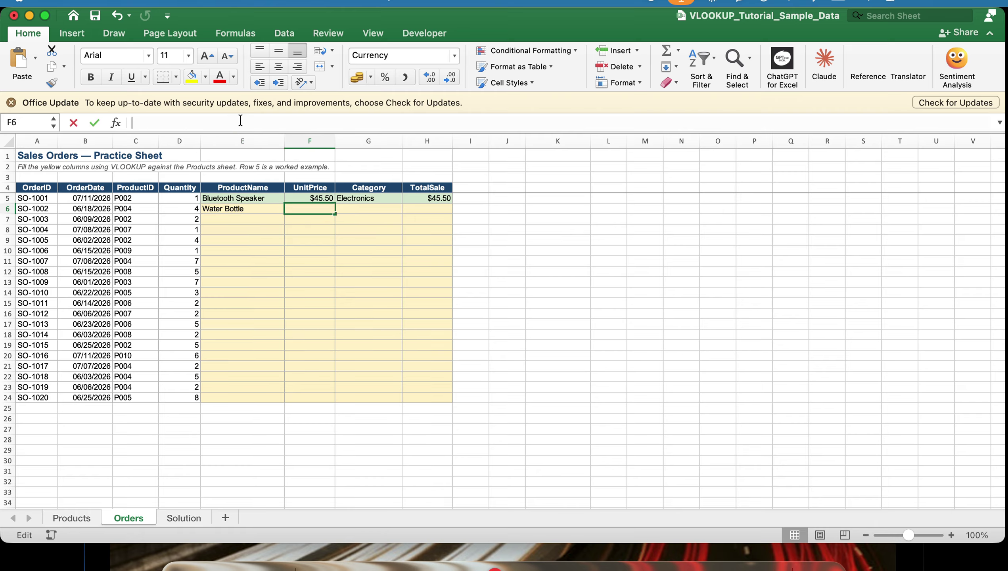
key("super+v")
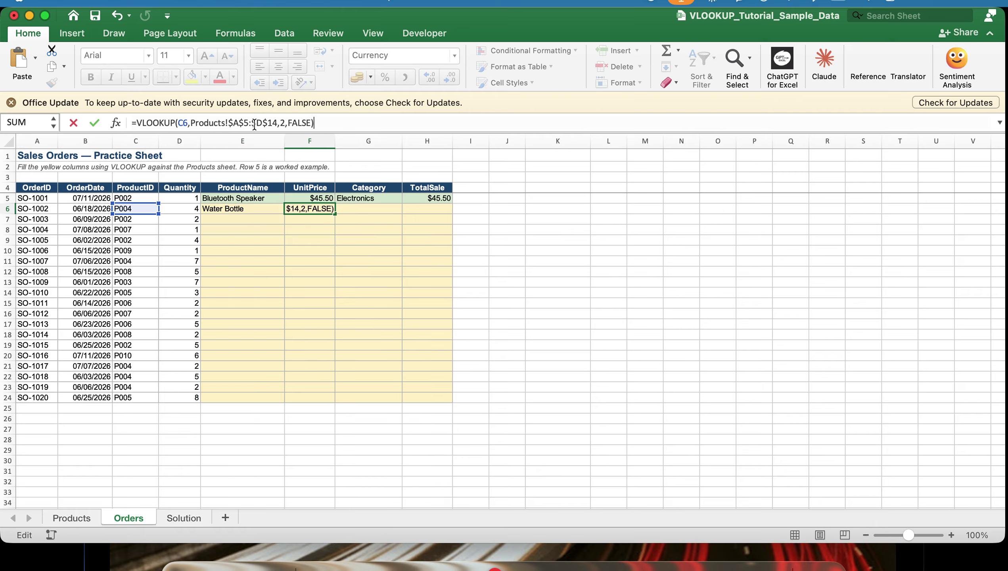
left_click(283, 125)
double_click(283, 125)
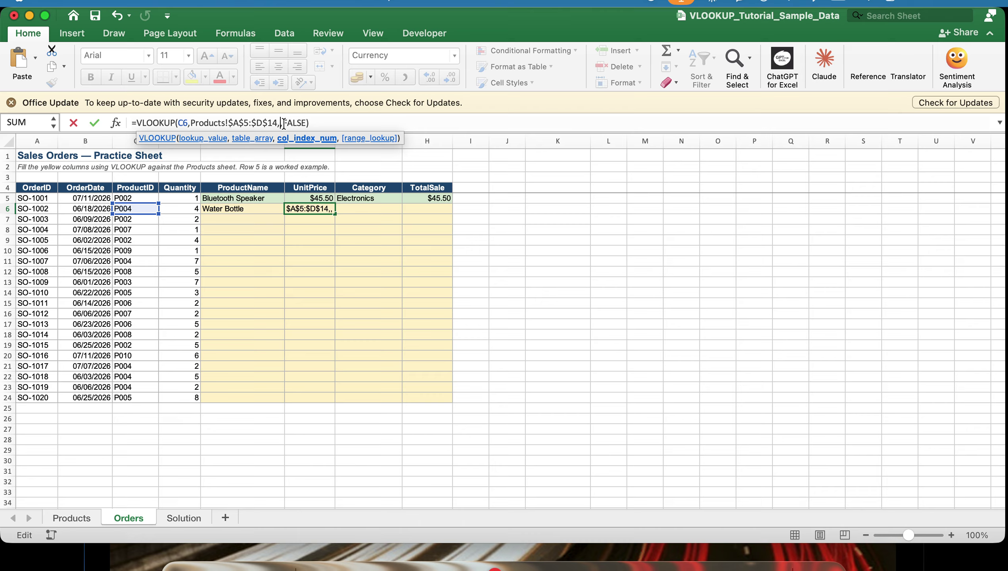
type("3")
key("Return")
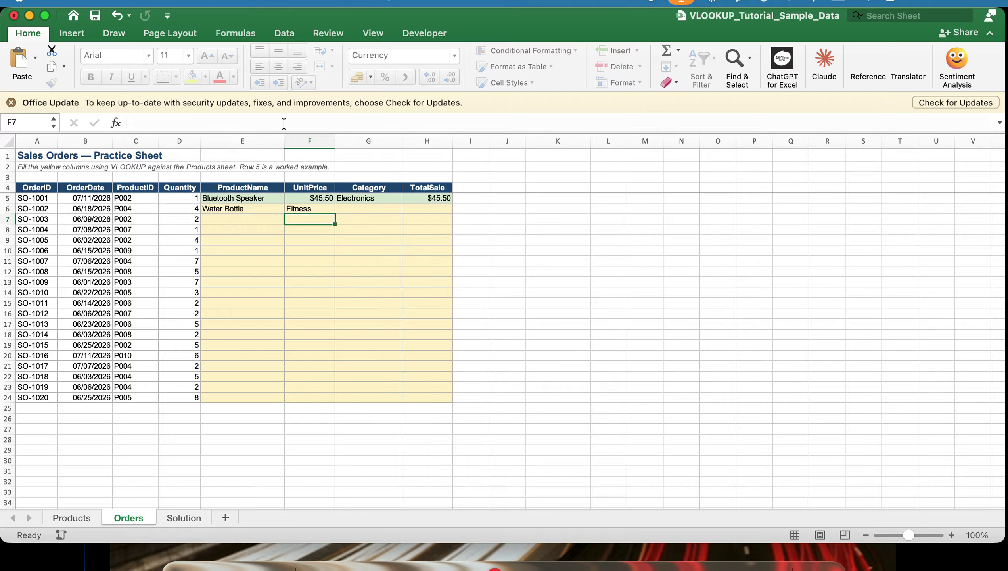
Step: Enter the copied VLOOKUP formula in Category cell G6 with its column index changed to 4
left_click(356, 211)
left_click(315, 123)
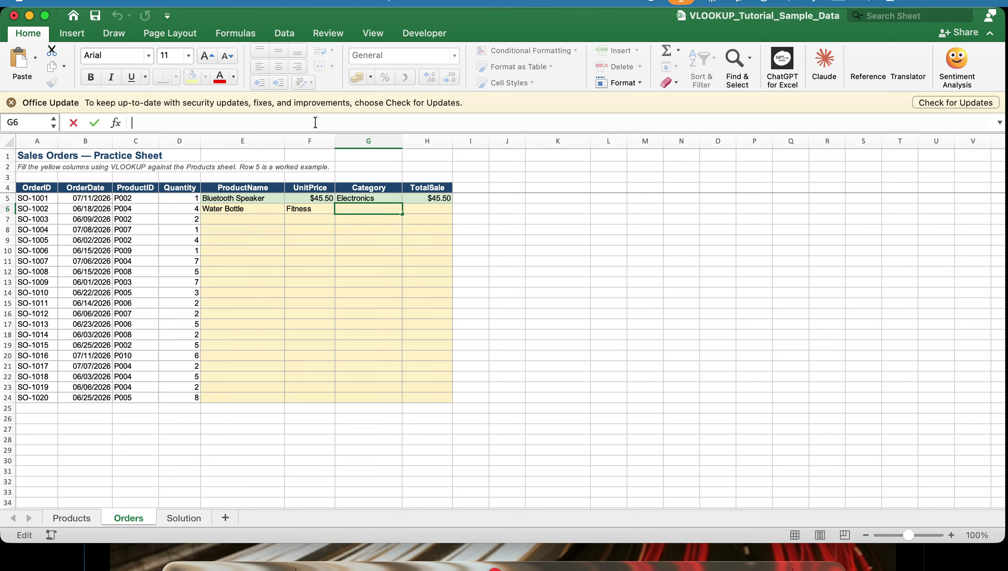
key("super+v")
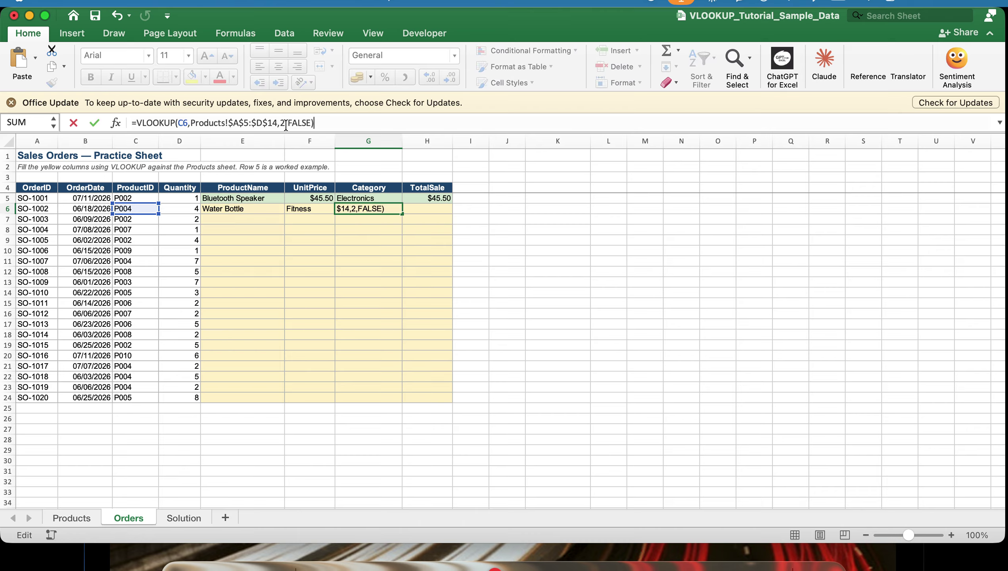
left_click(284, 123)
key("BackSpace")
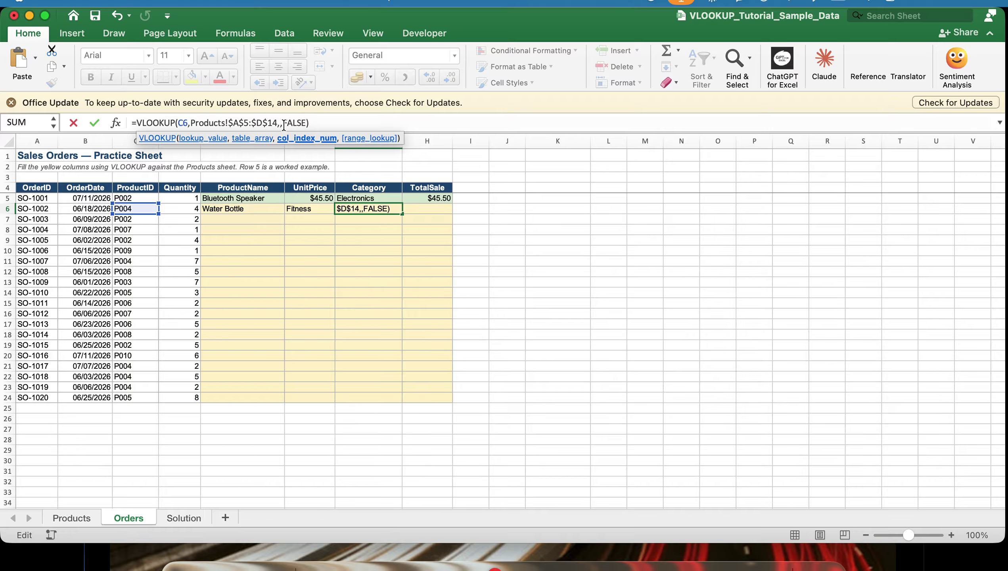
type("4")
key("Return")
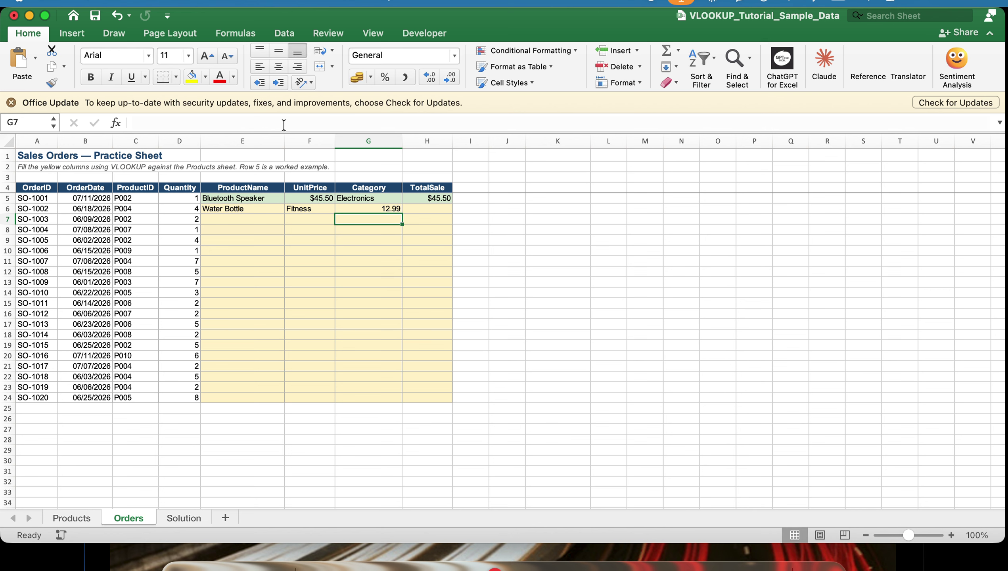
Step: Enter the formula =D6*G6 in TotalSale cell H6
left_click(440, 209)
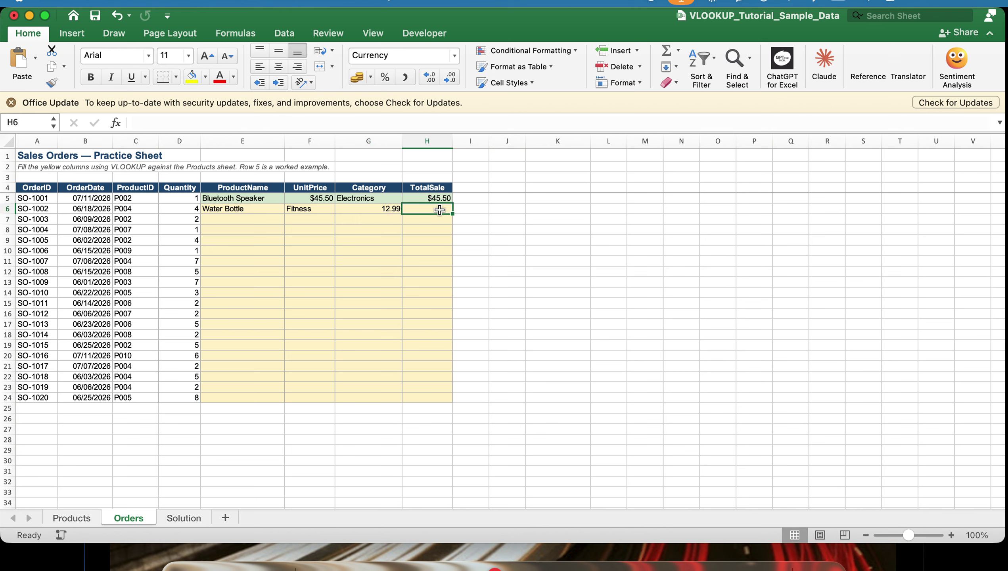
type("=")
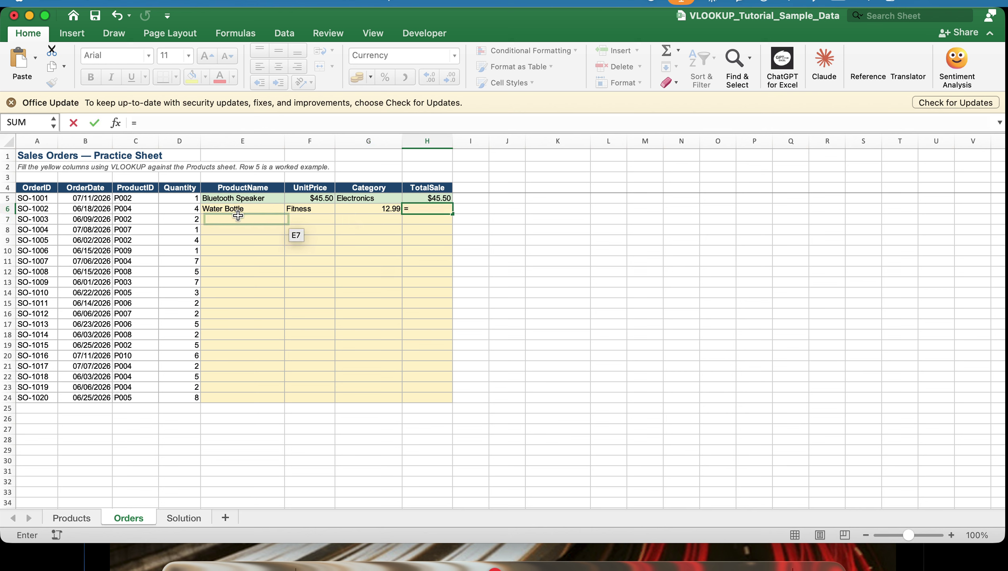
left_click(180, 209)
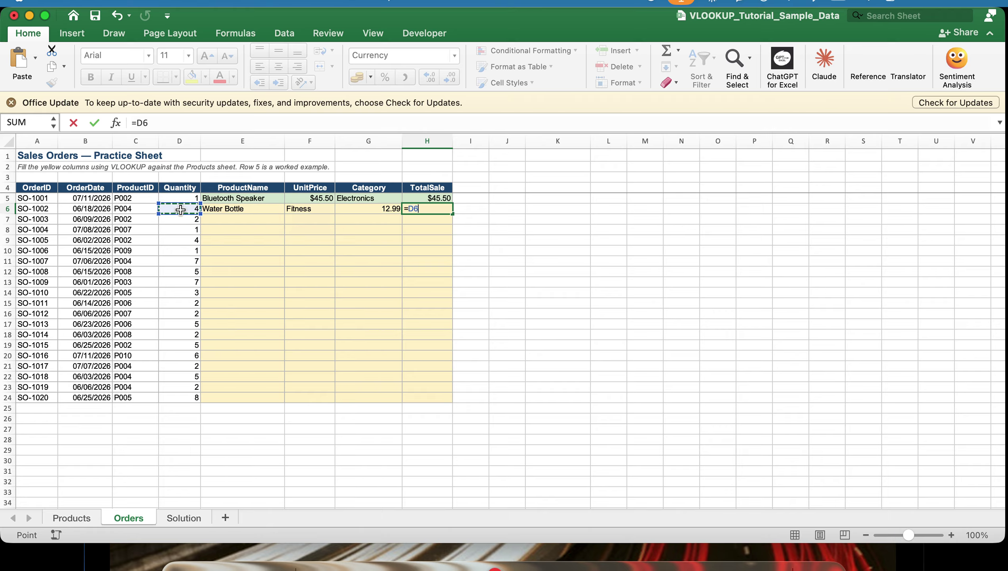
type("*")
left_click(365, 208)
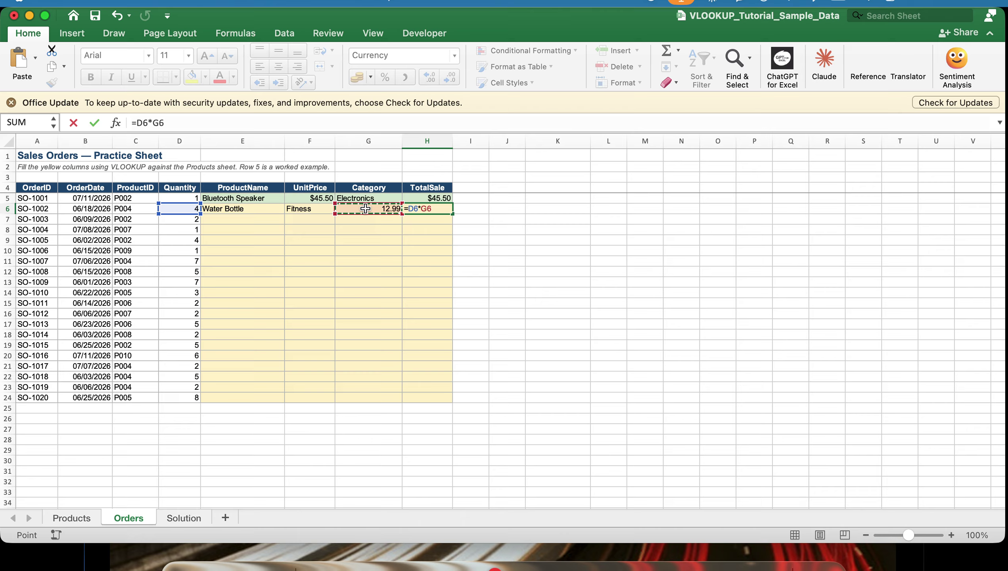
key("Return")
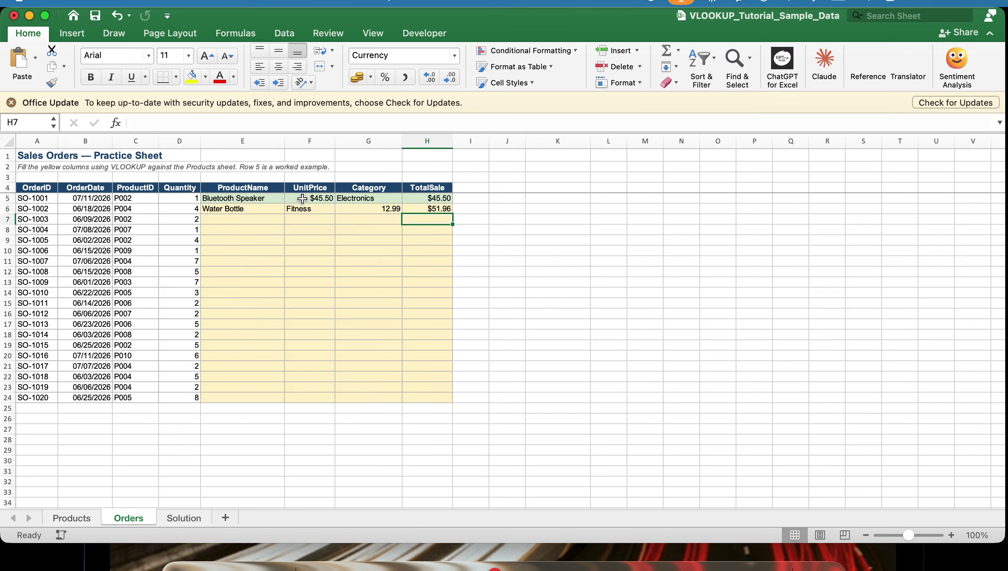
Step: Change the column index of the VLOOKUP formula in UnitPrice cell F6 to 4
left_click(305, 209)
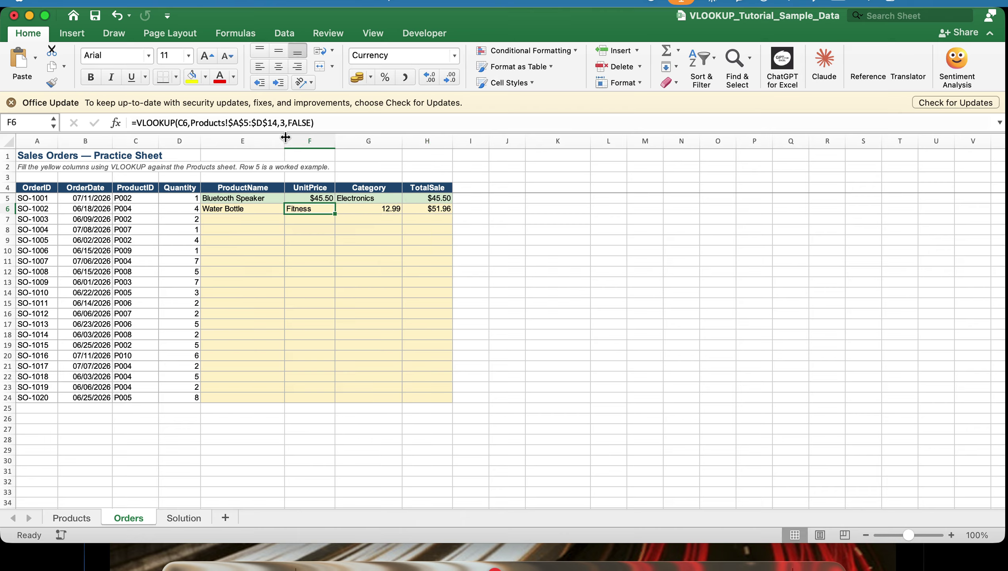
left_click(284, 124)
key("BackSpace")
type("2")
key("Return")
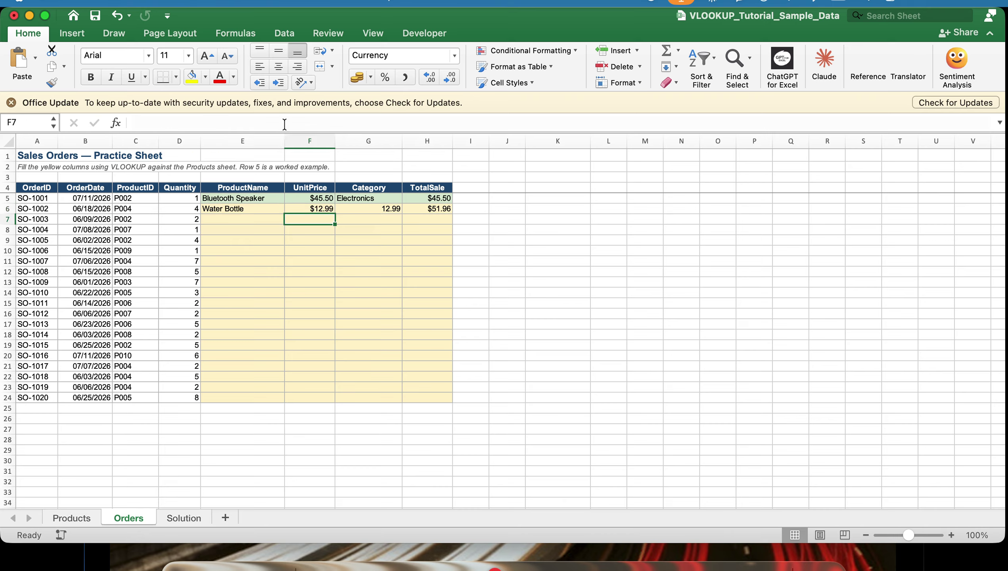
Step: Change the column index of the VLOOKUP formula in Category cell G6 to 3
left_click(379, 209)
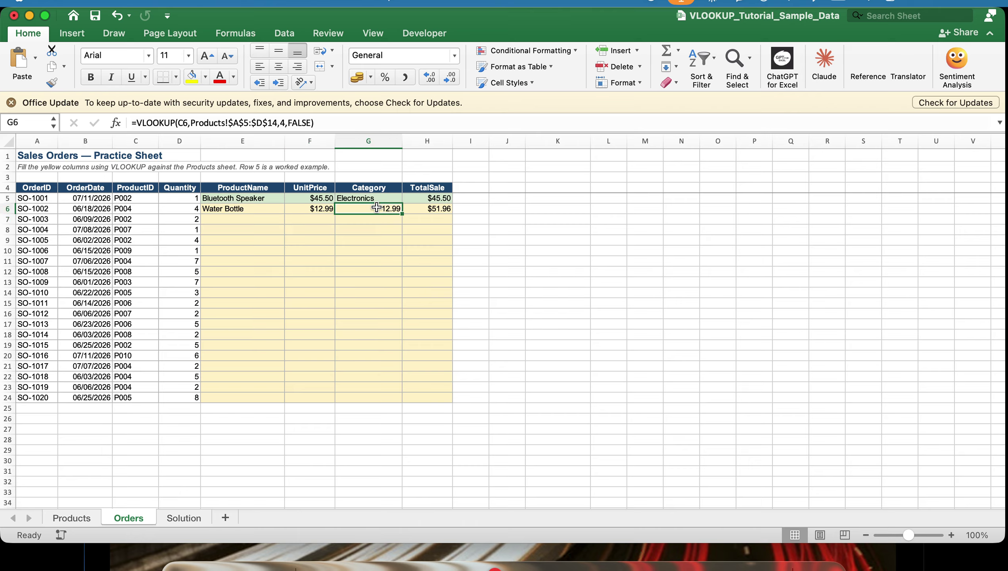
left_click(284, 125)
key("BackSpace")
type("3")
key("Return")
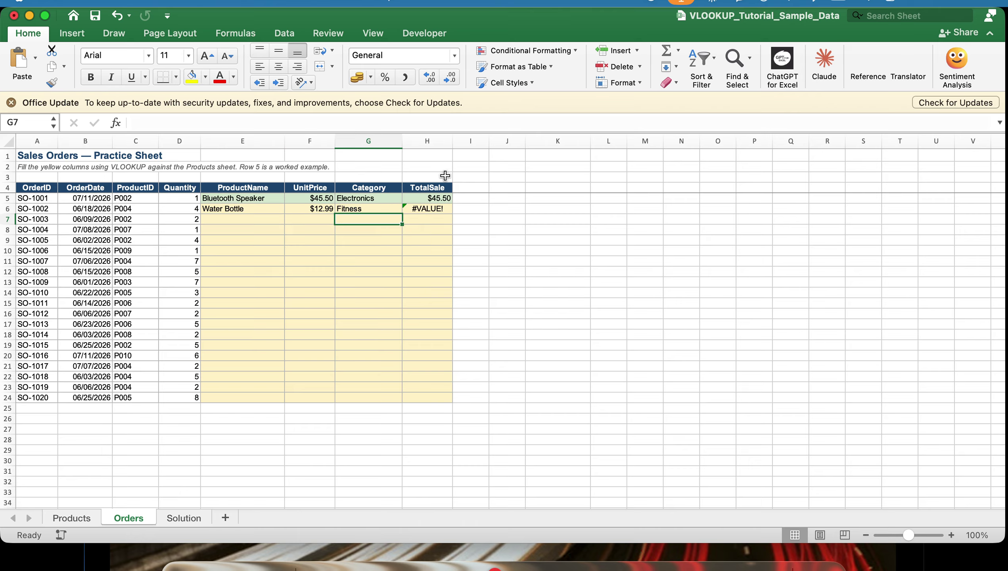
Step: Replace the TotalSale formula in H6 with =D6*F6 and fill the E6:H6 formulas down through row 24
left_click(425, 211)
type("=")
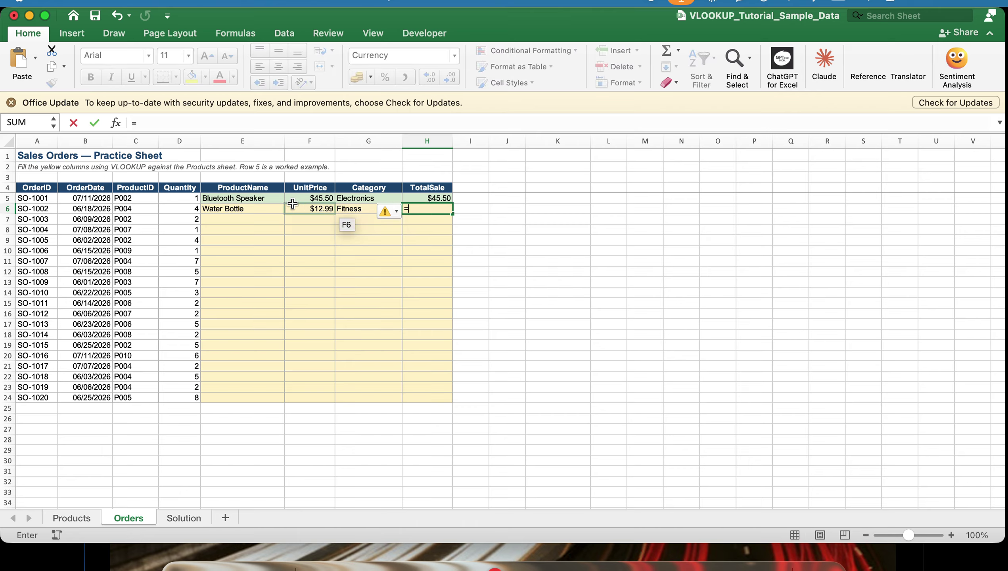
left_click(191, 208)
type("*")
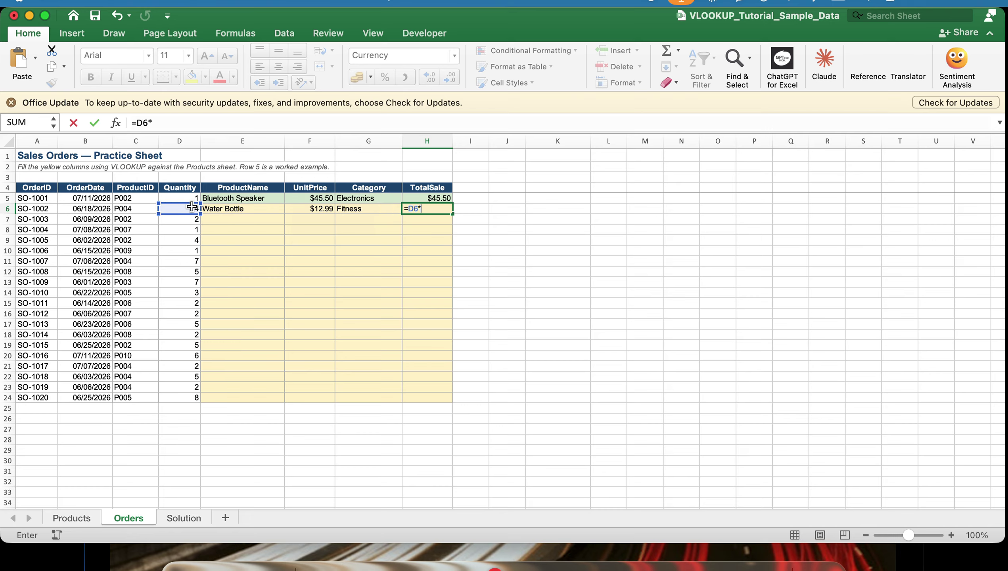
left_click(316, 209)
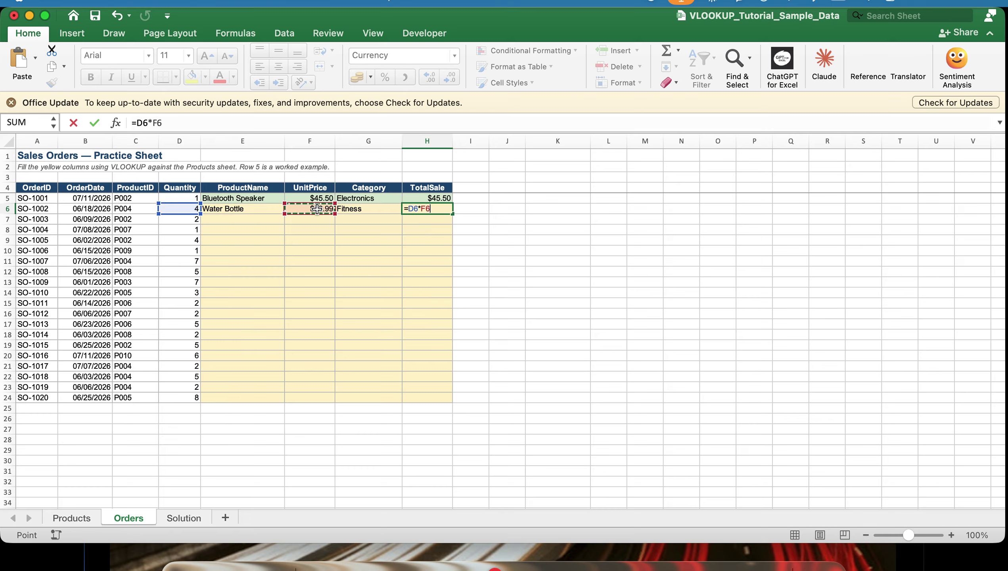
key("Return")
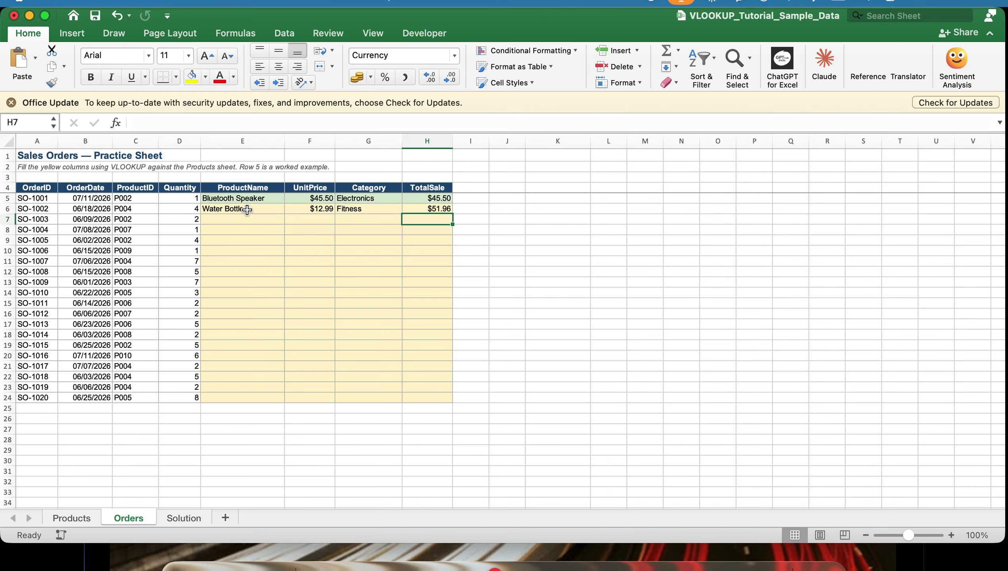
left_click_drag(247, 208, 425, 403)
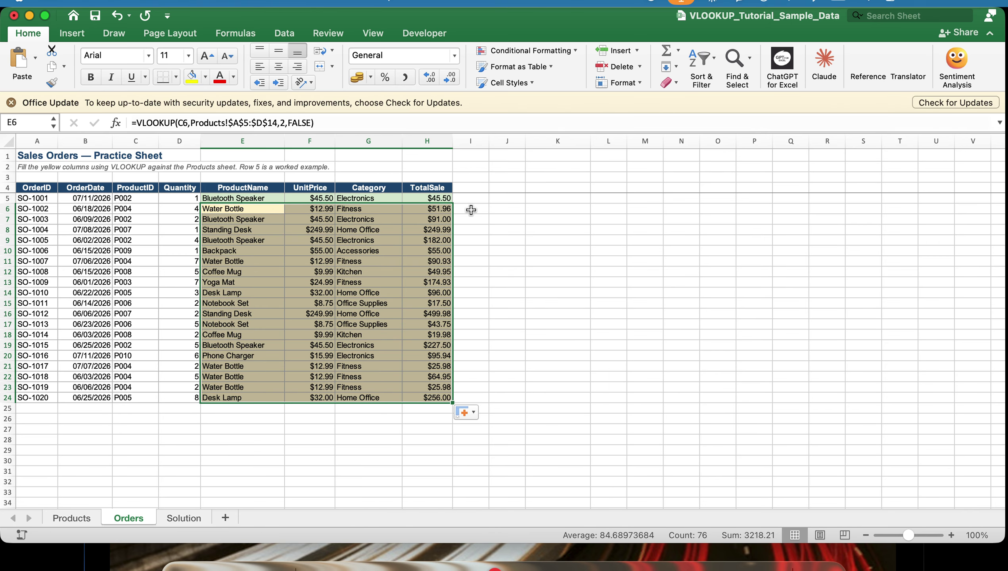
Step: Add a bold TOTAL label in G25 and sum the TotalSale values H5:H24 in H25
left_click(387, 412)
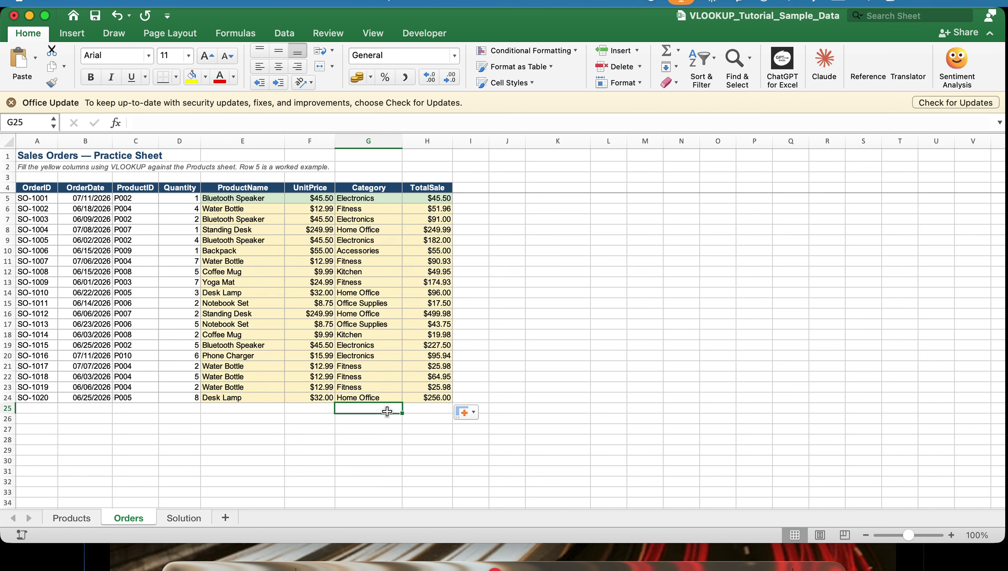
key("super+b")
type("TOTAL")
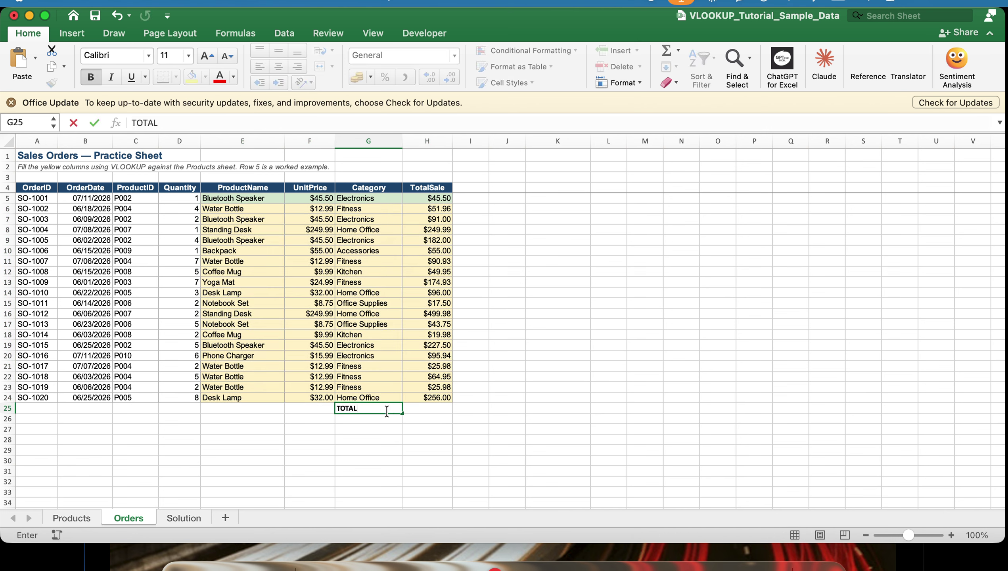
key("Tab")
type("=sum(")
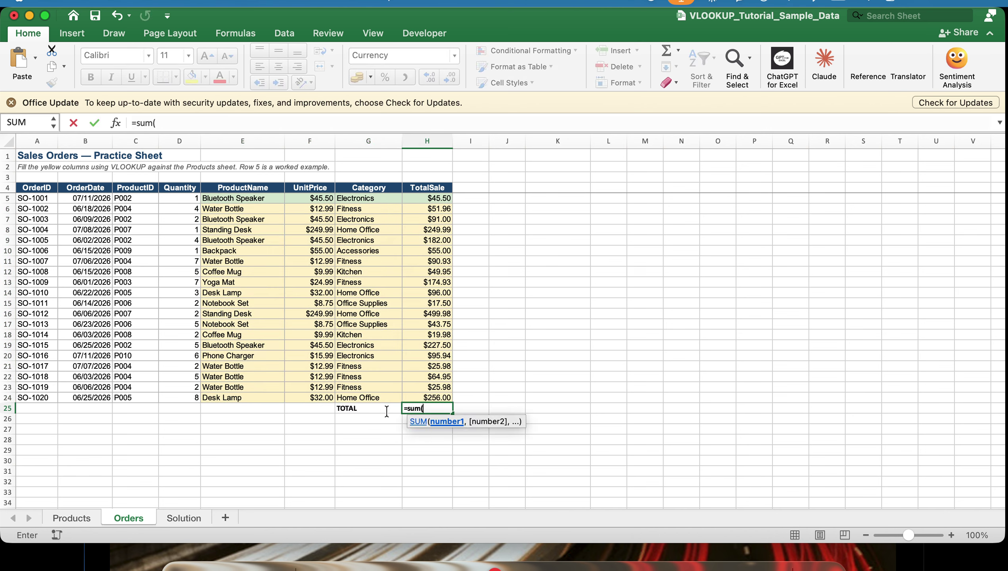
left_click_drag(438, 197, 441, 397)
key("Return")
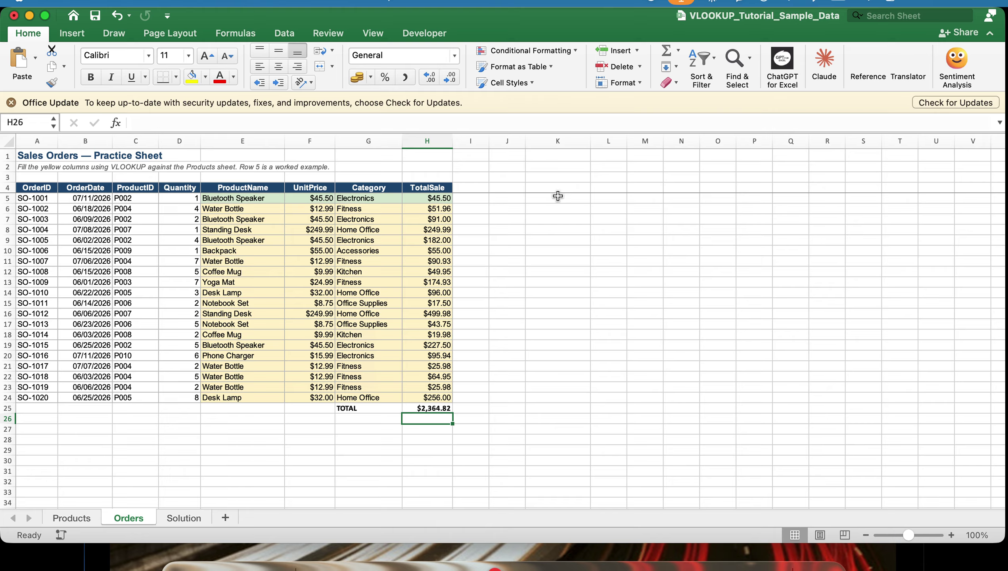
Step: Write the heading "Common mistakes:" in K3 and the note "1. Forgetting the $ sign" in K5
left_click(548, 172)
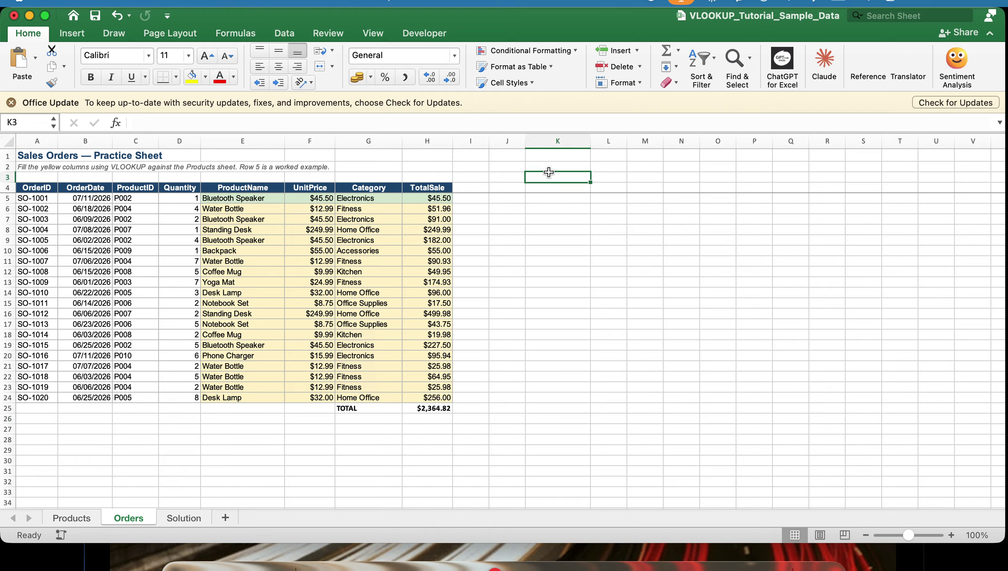
type("Comm")
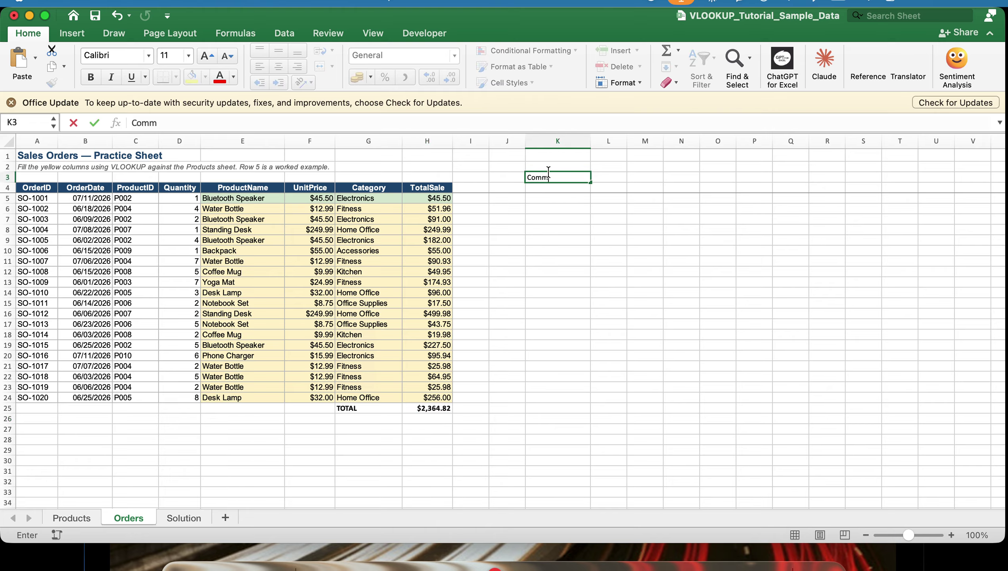
type("on mistakes:")
key("Return")
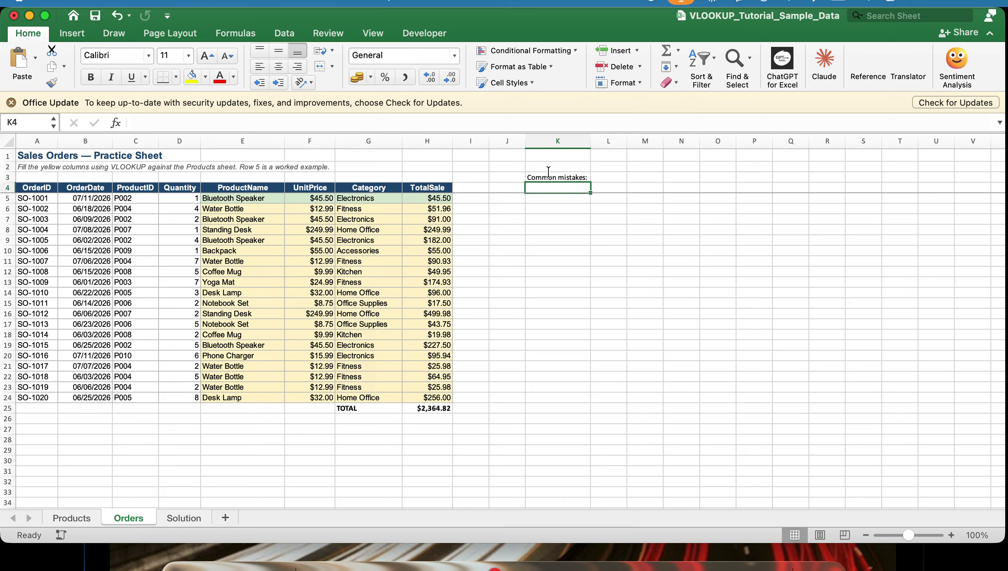
key("Return")
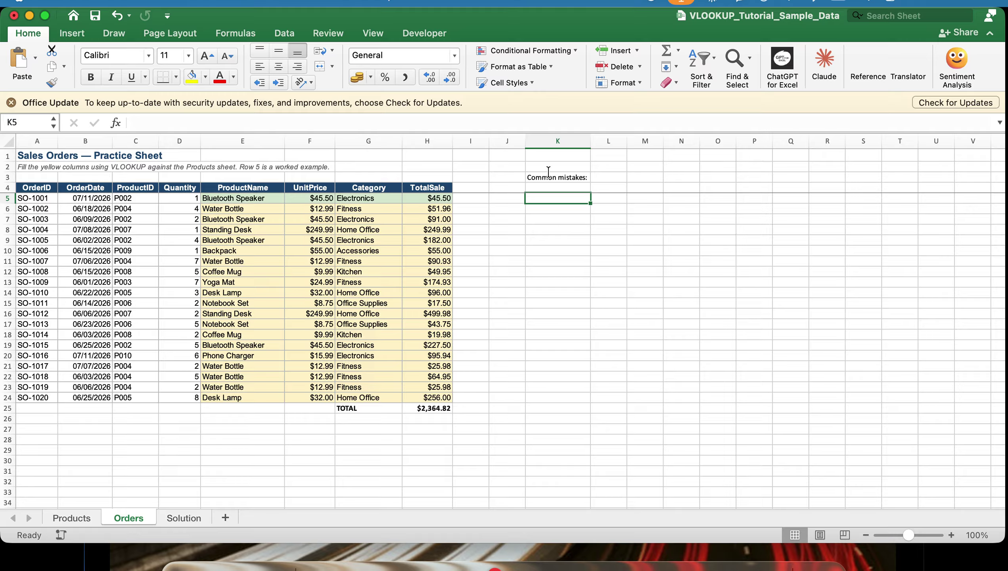
type("1")
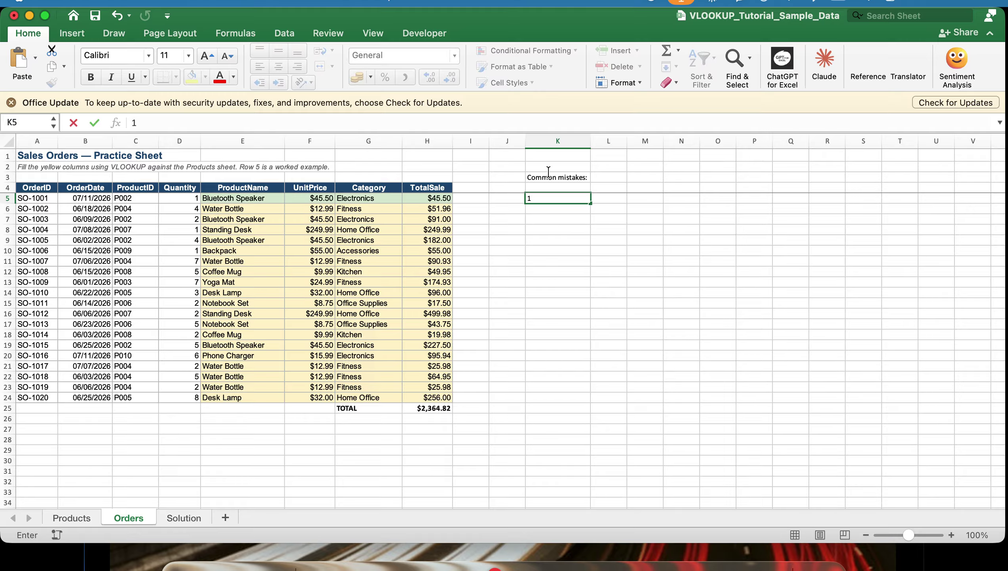
type(". Forgetting the $ sign")
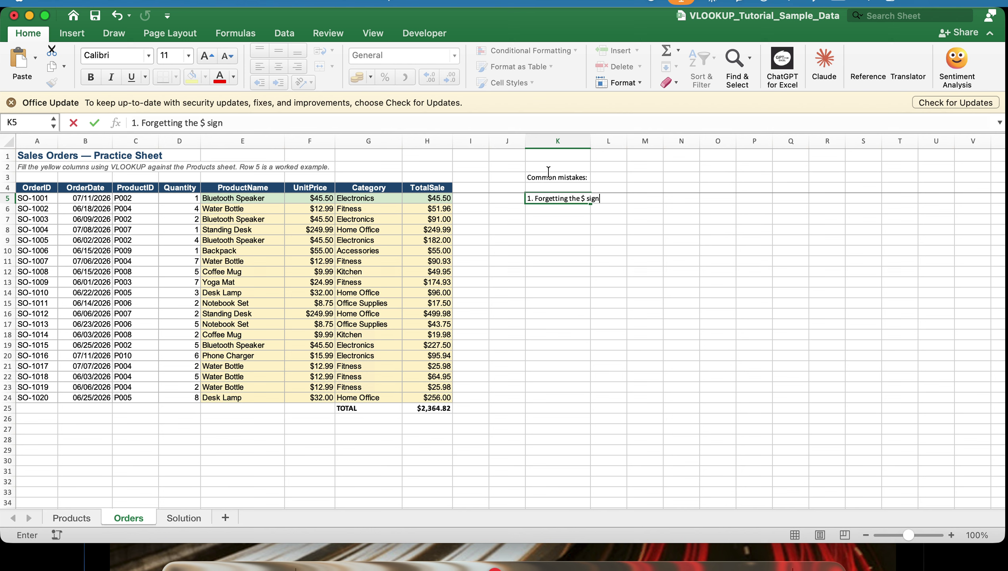
key("Return")
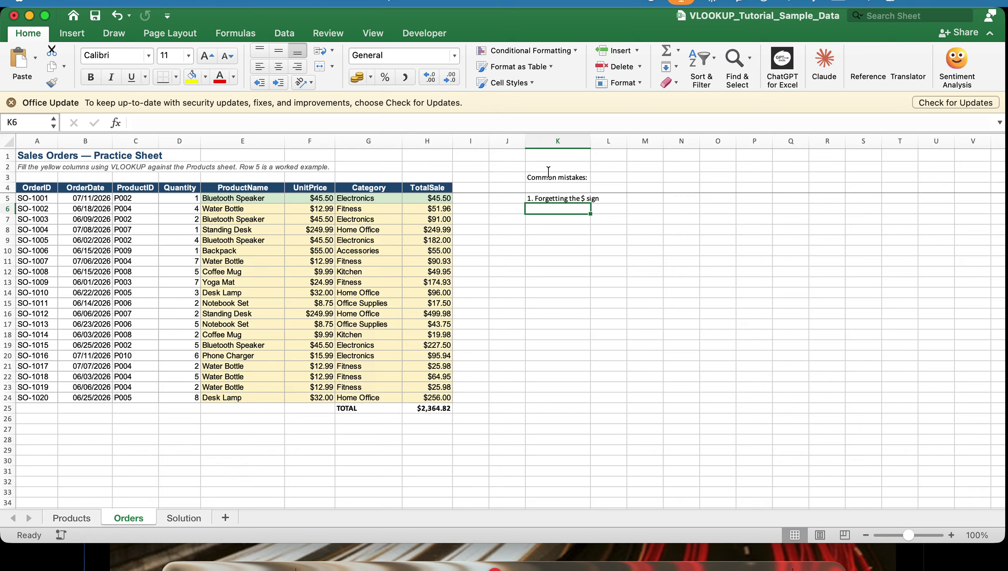
Step: Write the note "2. Using TRUE instead of FALSE" in K6
type("2. Usin")
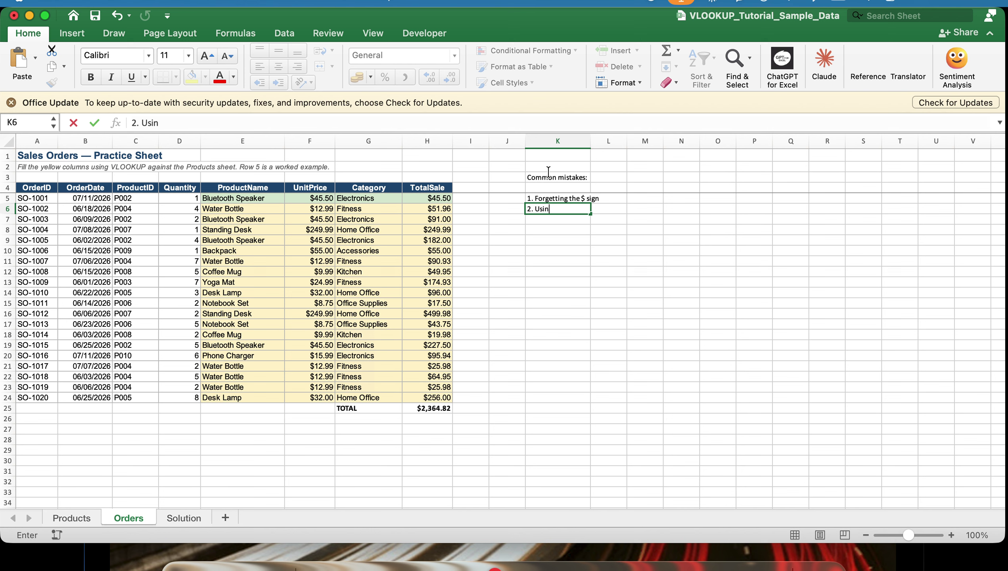
type("g TRUE instead of FA")
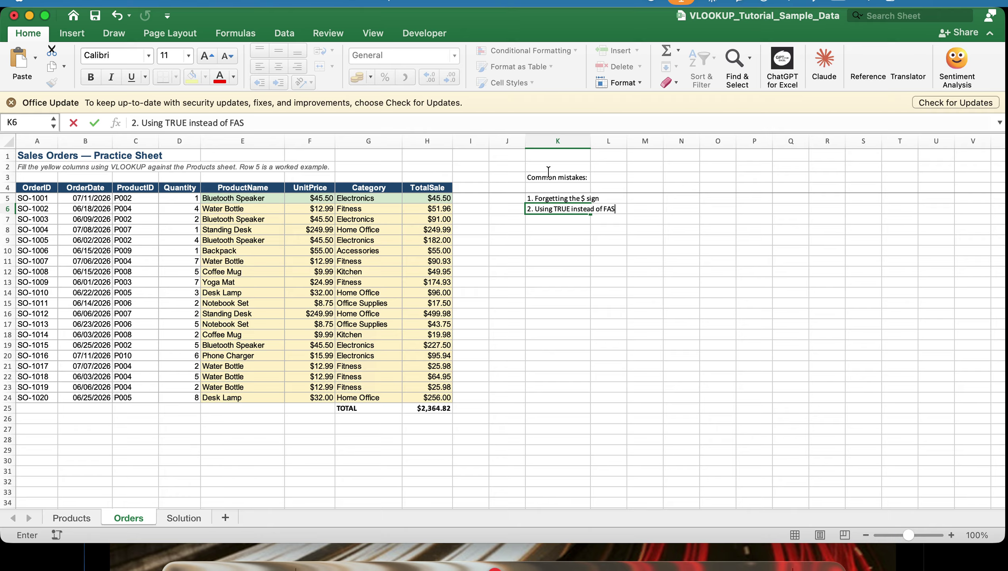
type("LSE")
key("Return")
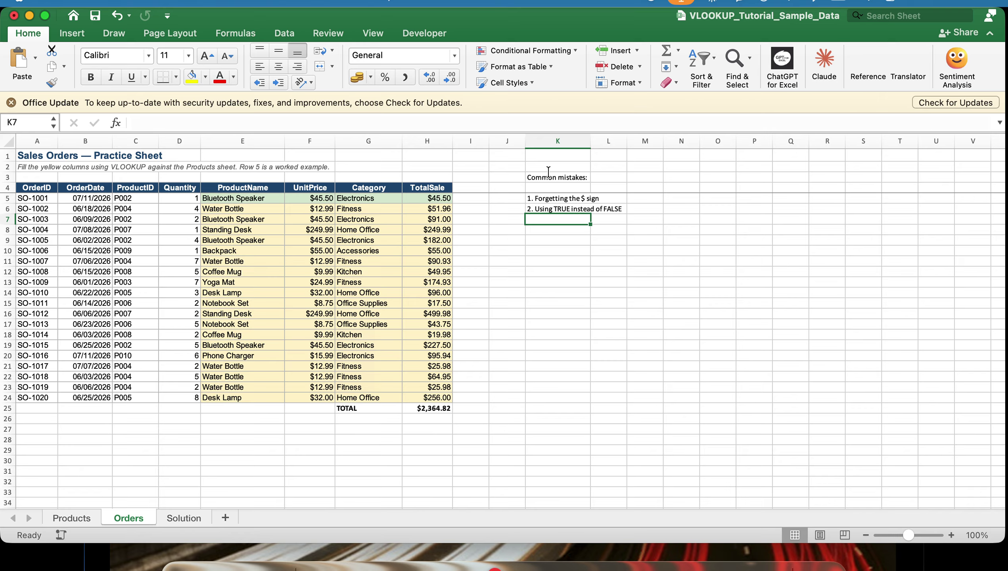
type("Look u")
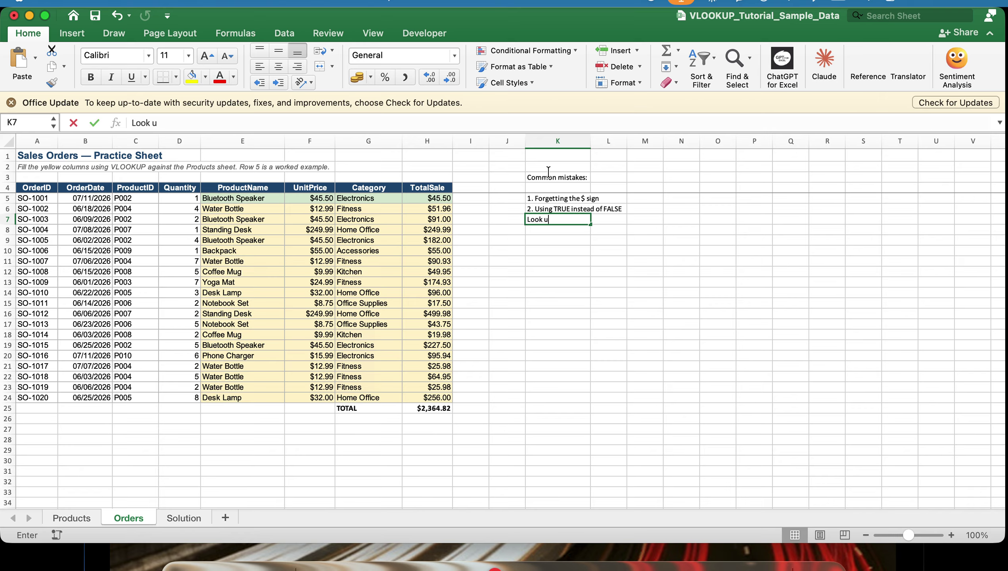
type("p")
key("BackSpace")
key("BackSpace")
key("BackSpace")
key("BackSpace")
key("BackSpace")
key("BackSpace")
key("BackSpace")
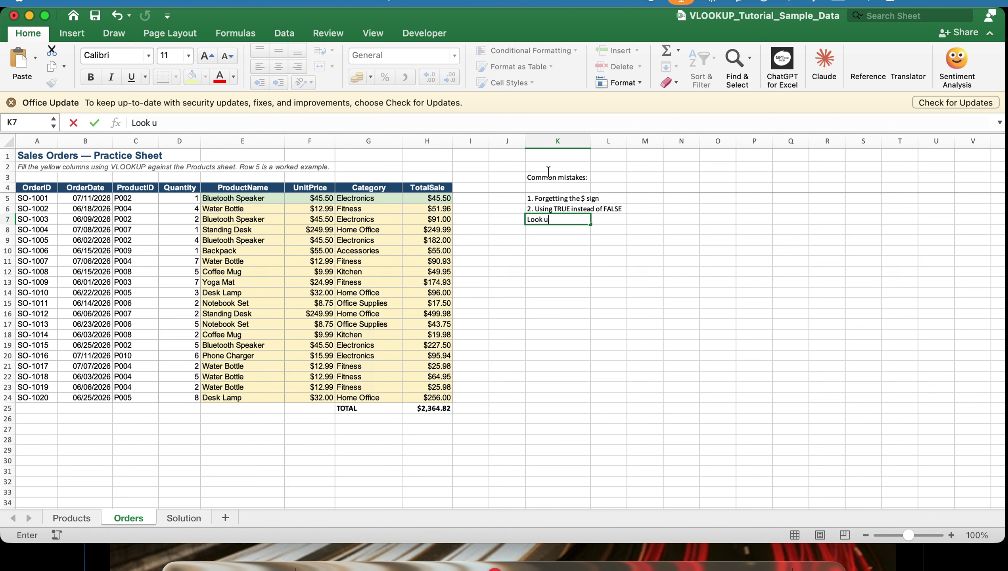
Step: Write the note "3. Look up column isn't the first one" in K7
type("3. Look up colum")
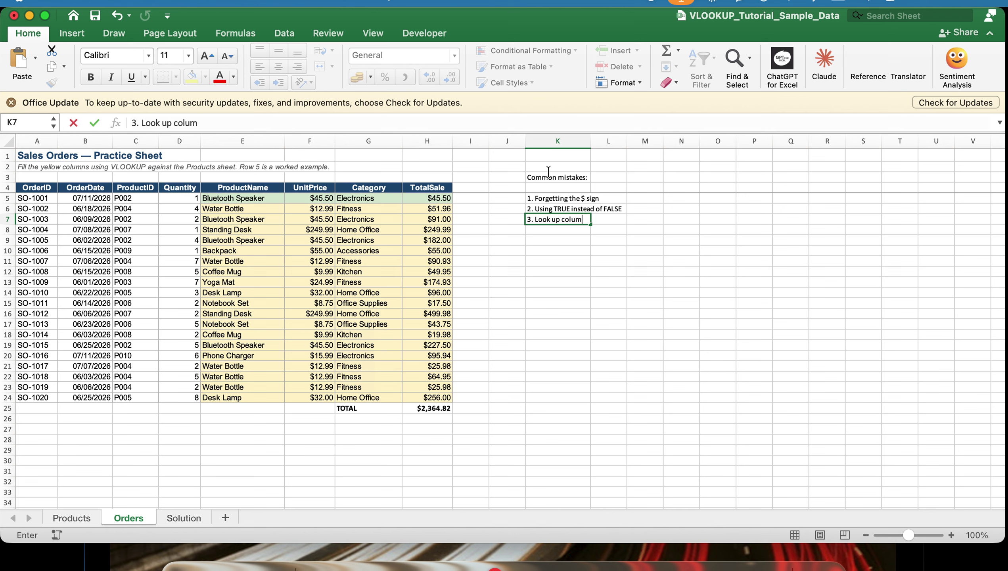
type("n isn't the first")
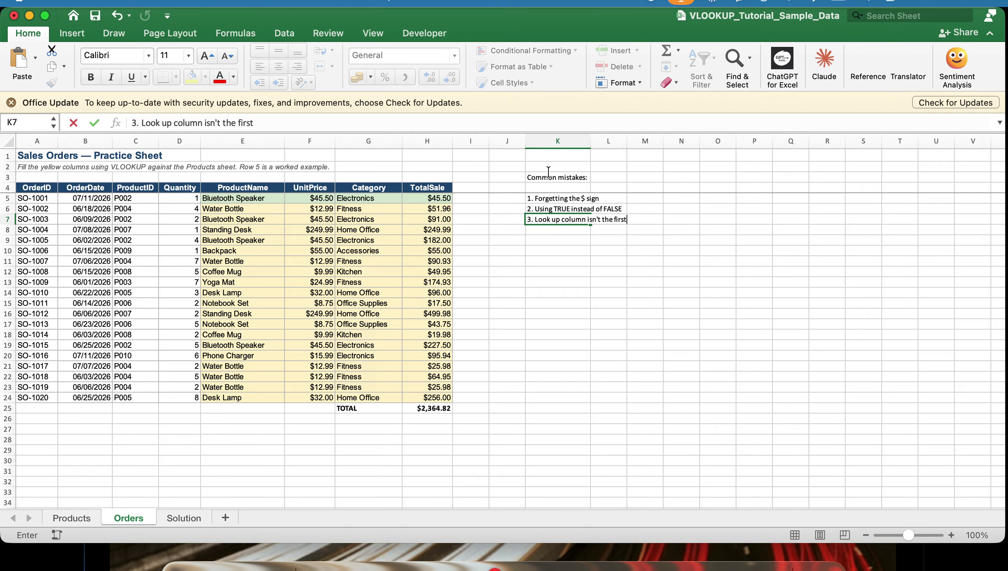
type(" one")
key("Return")
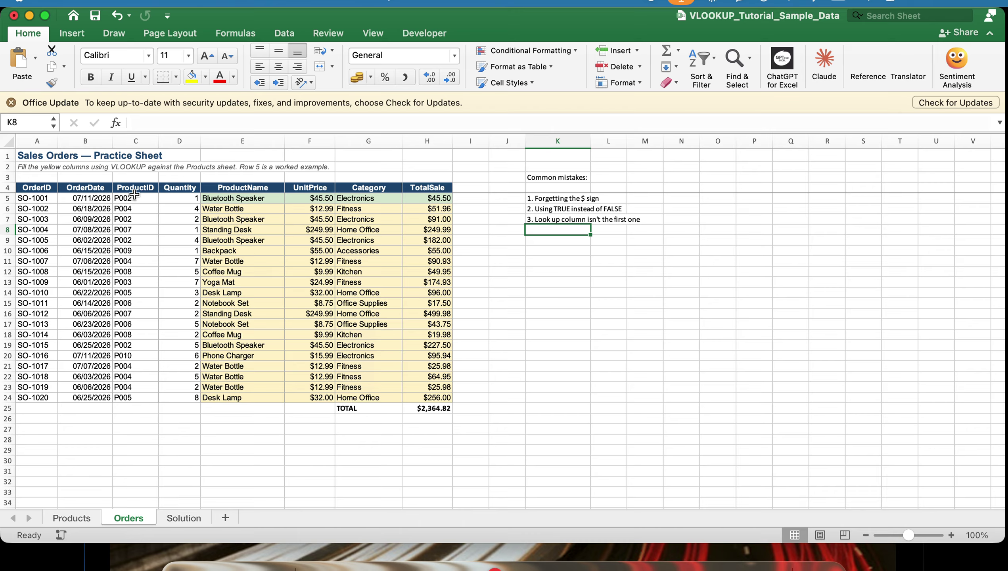
Step: Check the lookup table on the Products sheet and write the note "4. N/A errors" in K8 of the Orders sheet
left_click(77, 518)
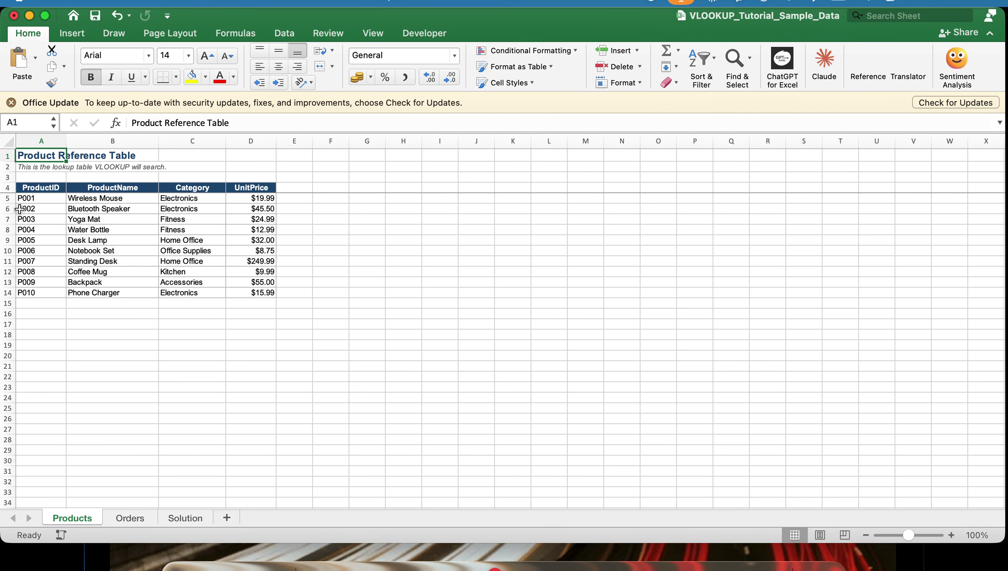
left_click(131, 518)
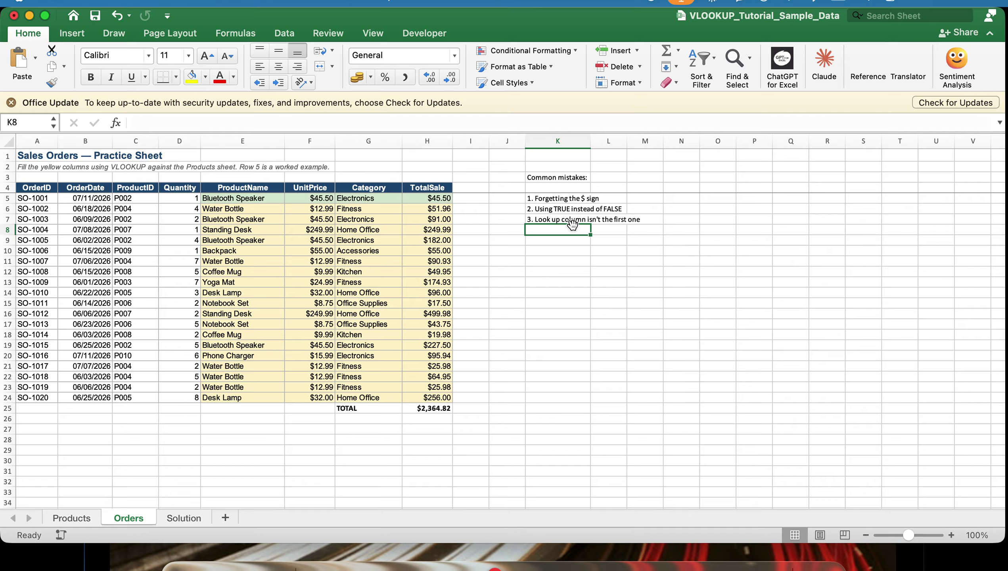
type("4. N/A errors")
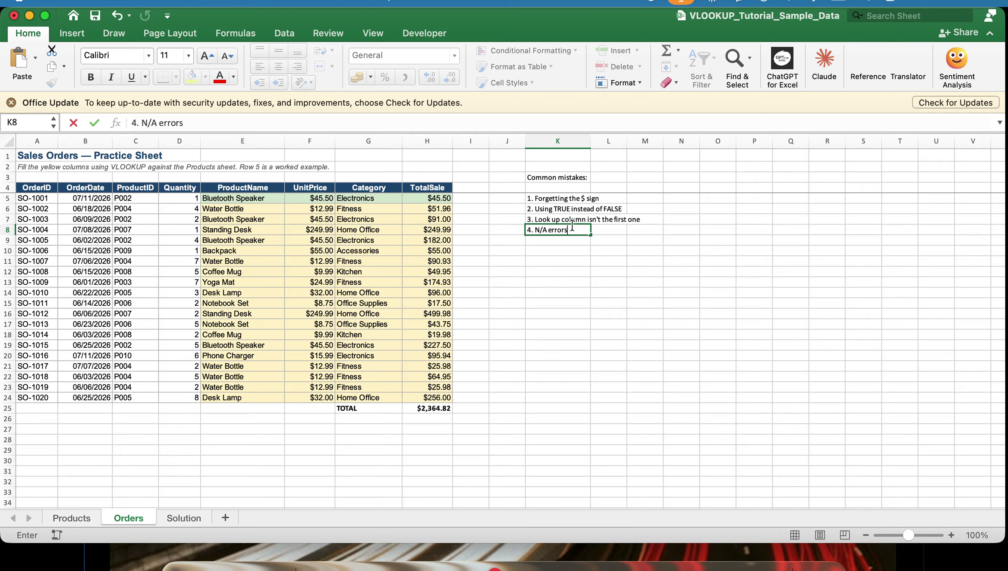
key("Return")
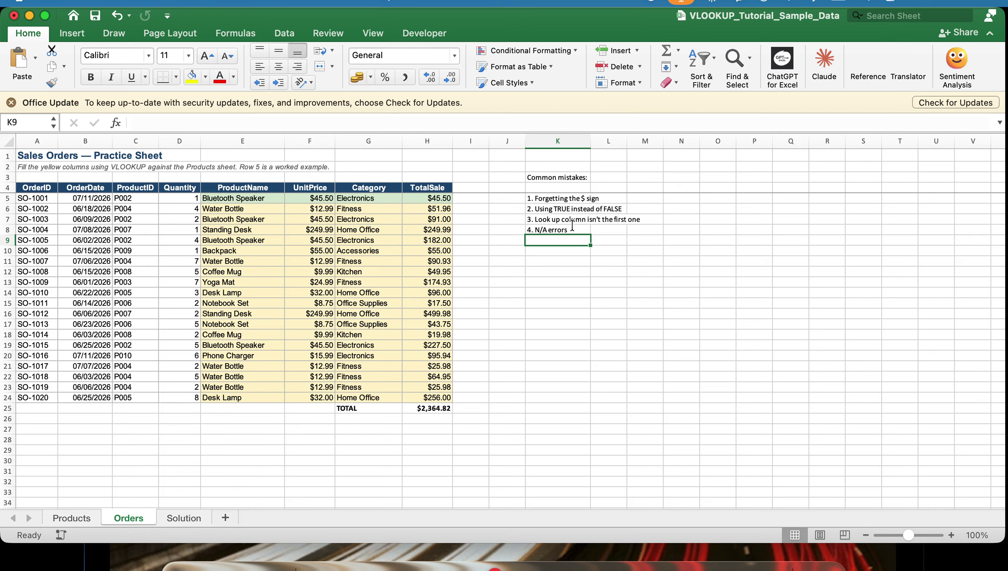
Step: Try a column index of 5 in the VLOOKUP formula in E7 and undo that change
left_click(259, 219)
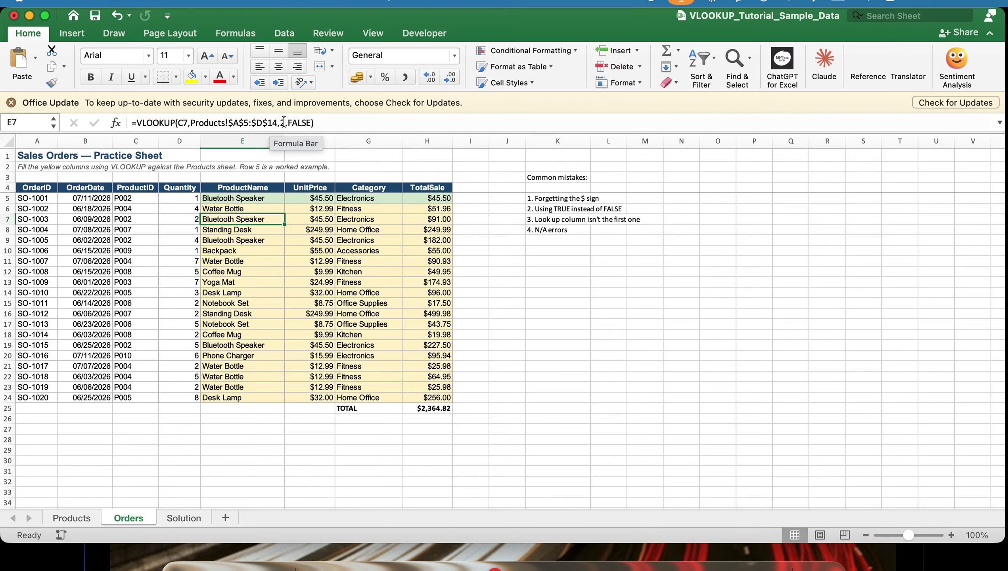
left_click(283, 122)
key("Return")
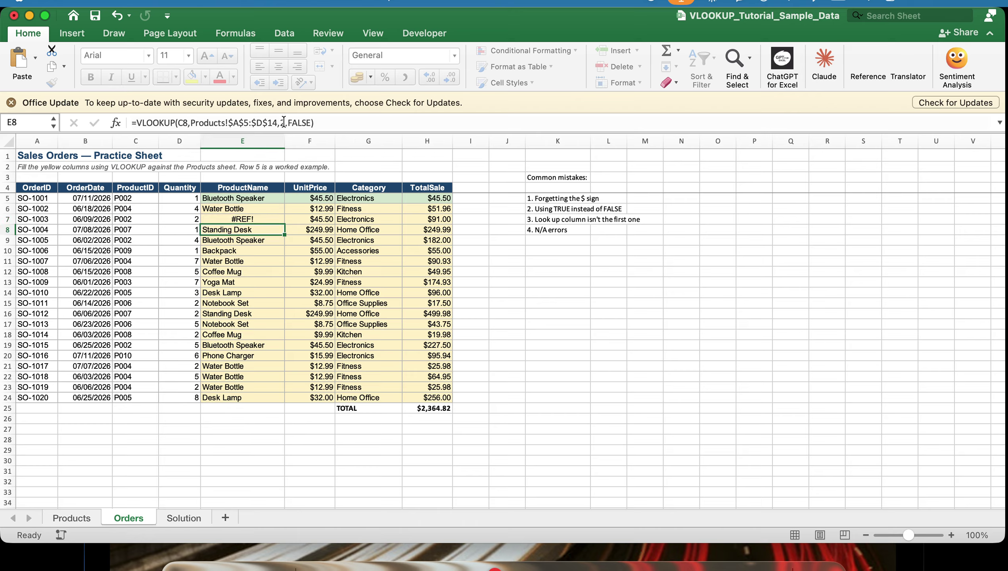
left_click(259, 217)
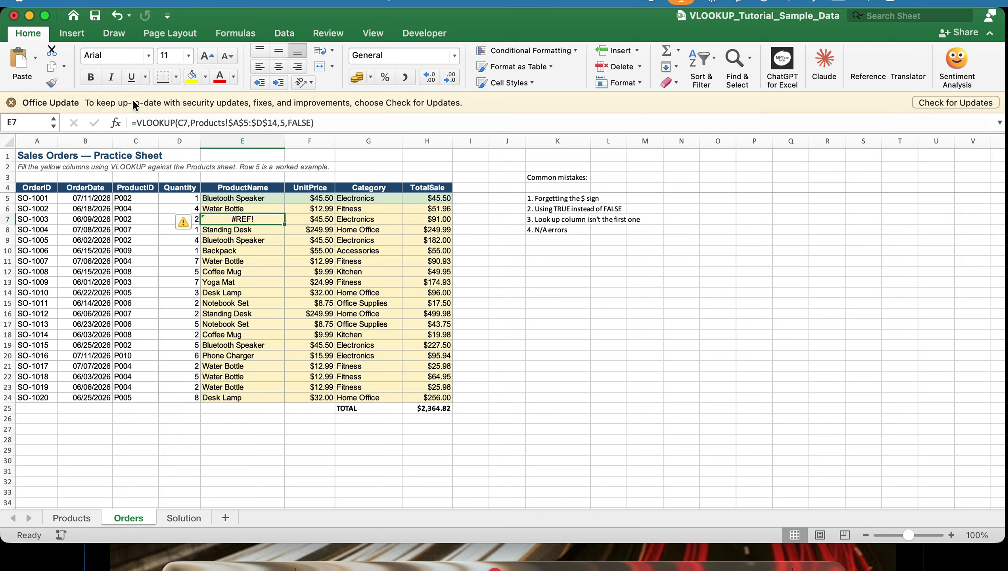
left_click(116, 17)
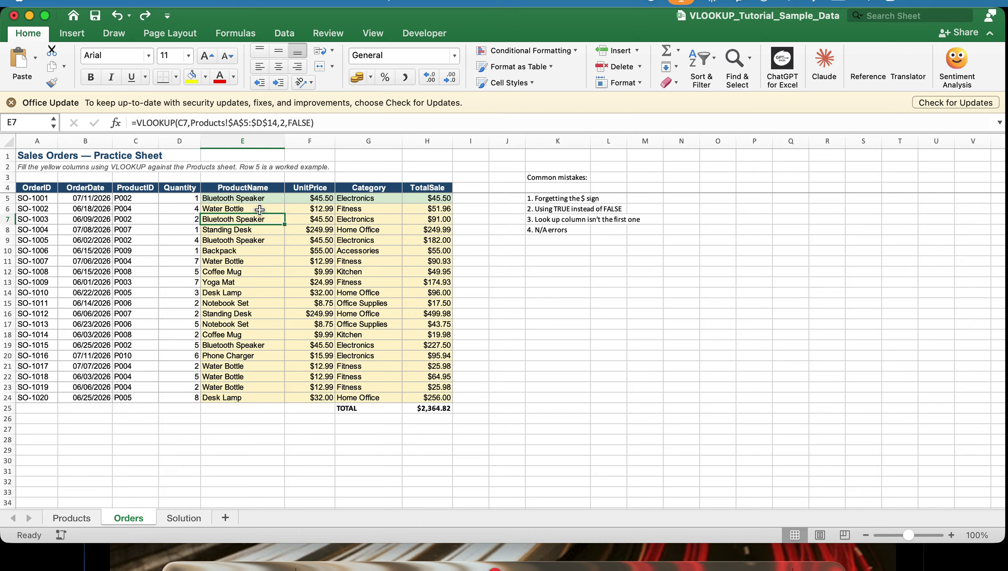
Step: Remove the $ sign before row 5 in the lookup range of E7's VLOOKUP formula
left_click(243, 122)
key("BackSpace")
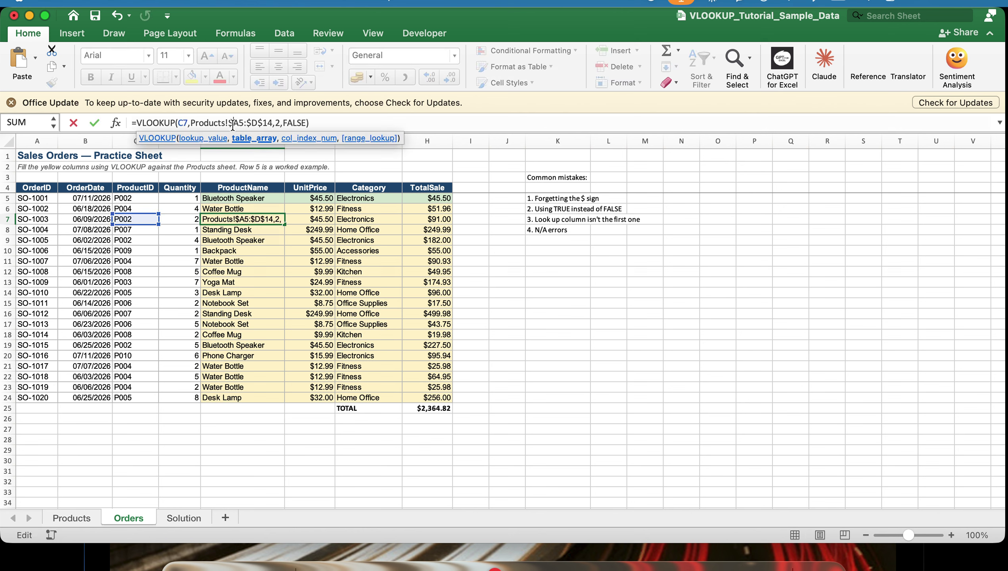
left_click(252, 450)
Step: Remove all $ signs from the lookup range in E24 so the formula reads =VLOOKUP(C24,Products!A5:D14,2,FALSE)
left_click(249, 398)
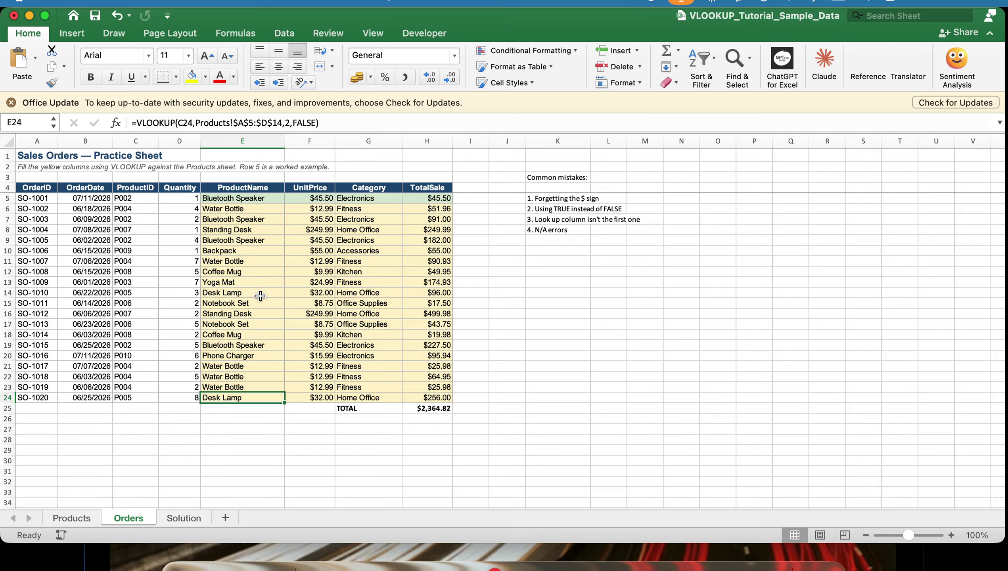
left_click(271, 123)
key("BackSpace")
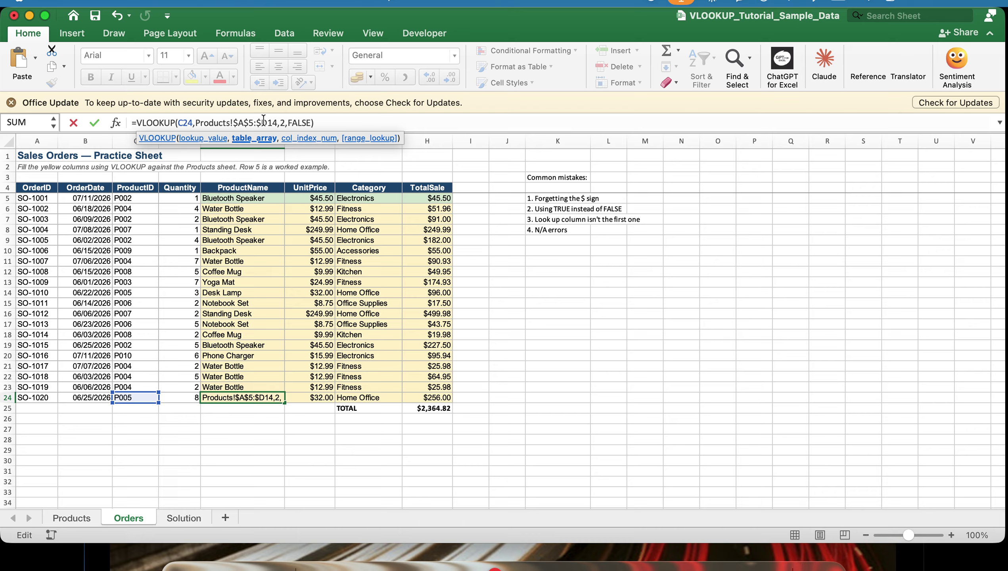
left_click(262, 121)
key("BackSpace")
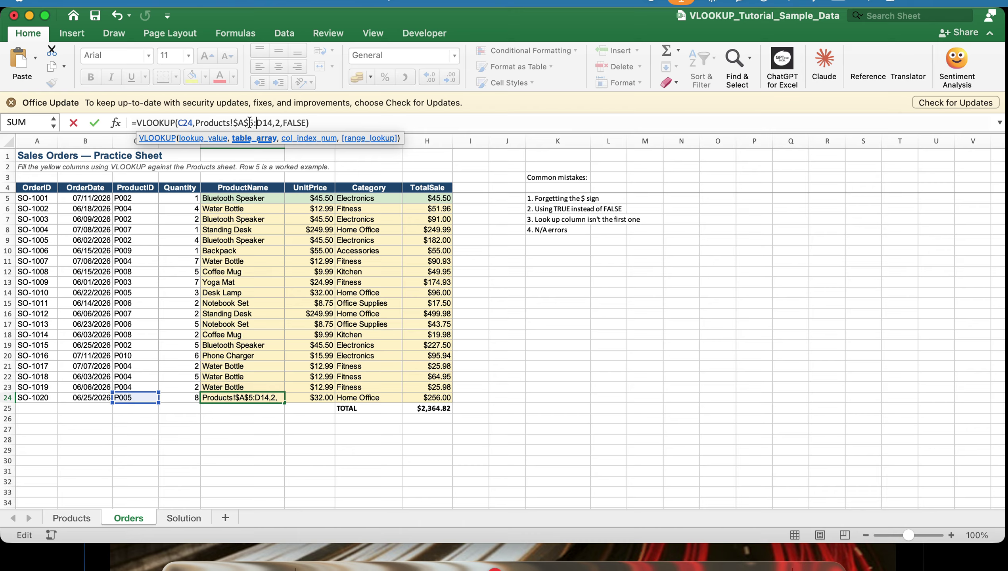
left_click(250, 123)
key("BackSpace")
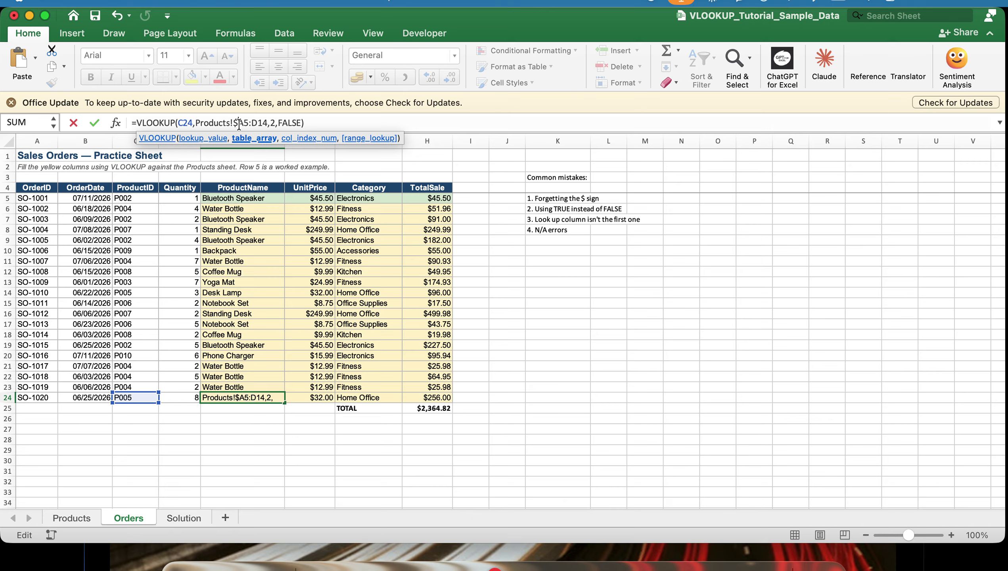
left_click(239, 124)
key("BackSpace")
key("Return")
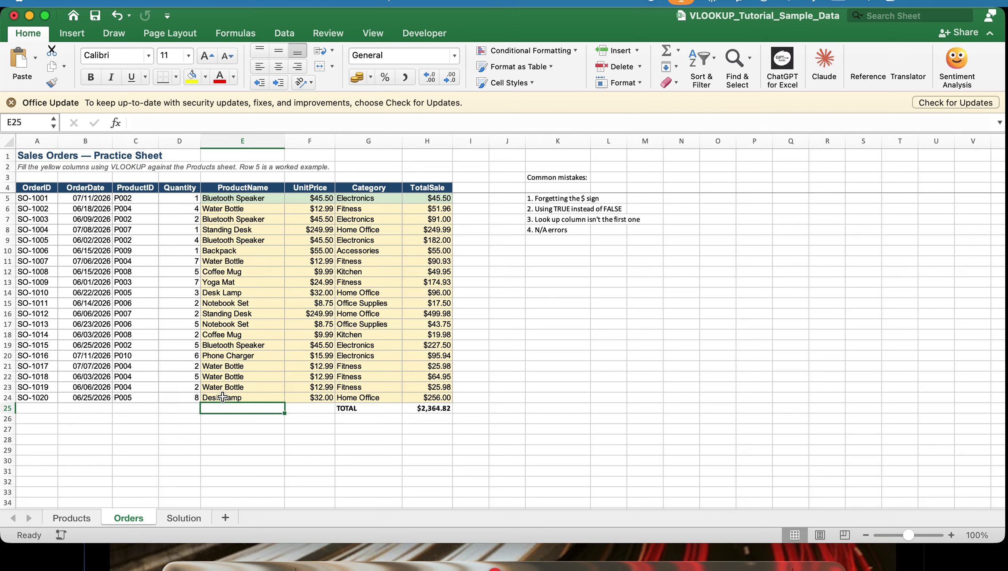
Step: Fill the E24:H24 formulas down into row 25
left_click_drag(223, 397, 469, 382)
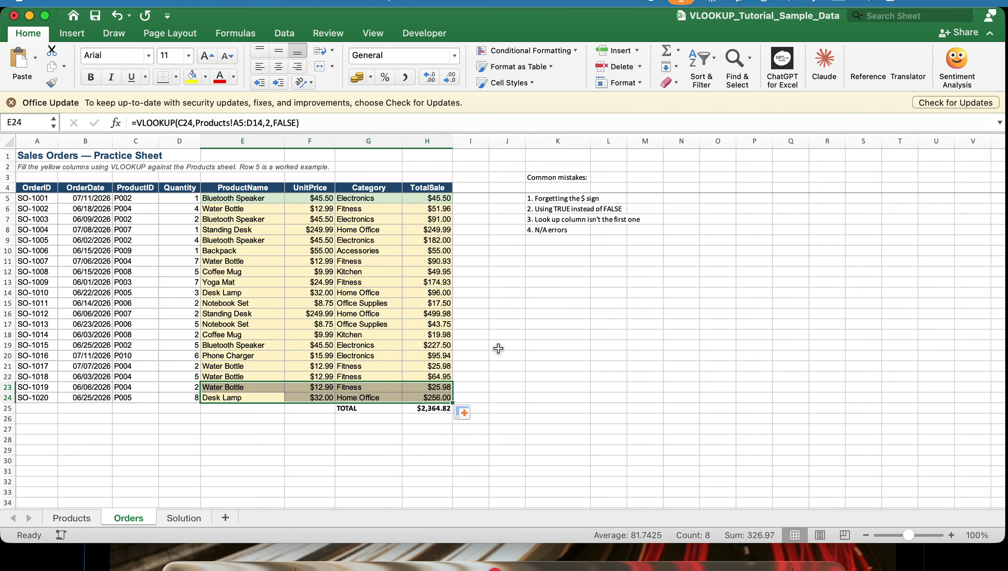
left_click(472, 398)
left_click(256, 397)
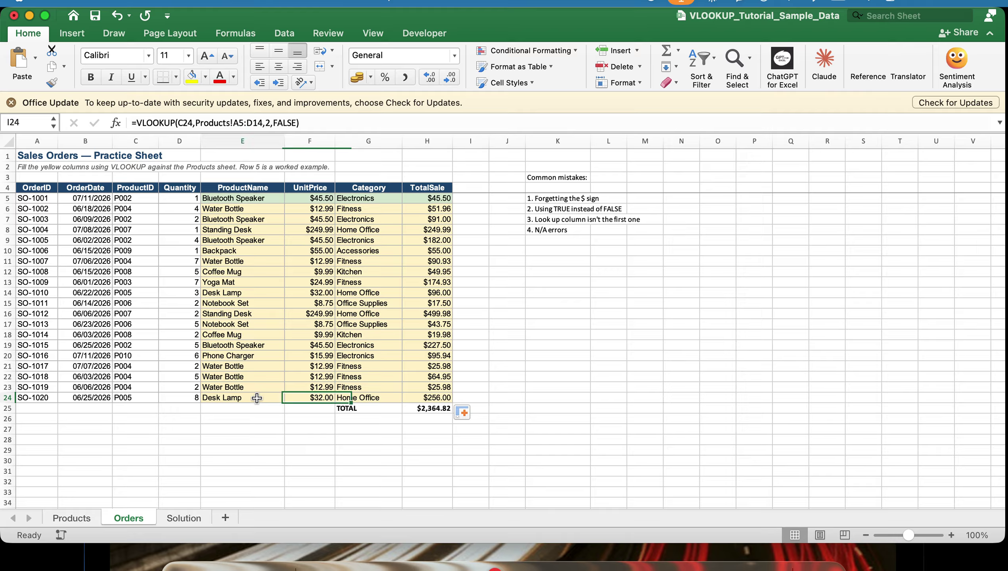
left_click_drag(256, 397, 451, 416)
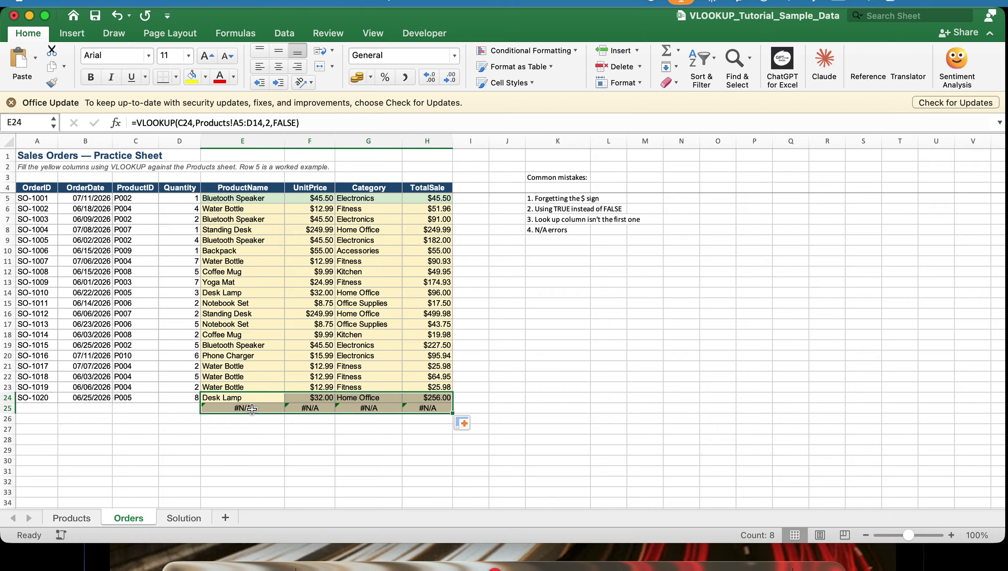
Step: Try a sample IFERROR formula in L8, =iferror(vlookup(......),"Not Found), and discard the entry
left_click(598, 230)
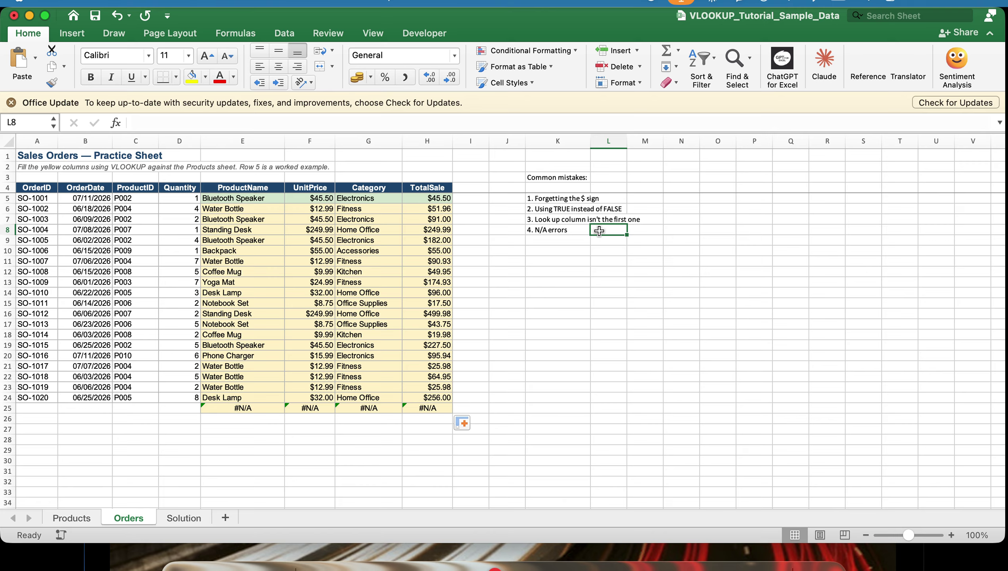
type("=i")
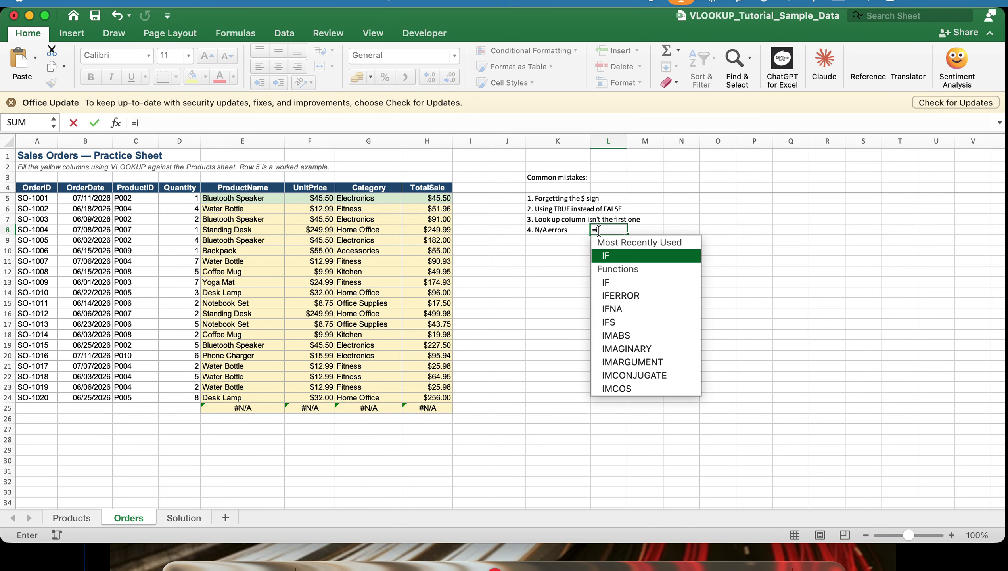
type("ferror")
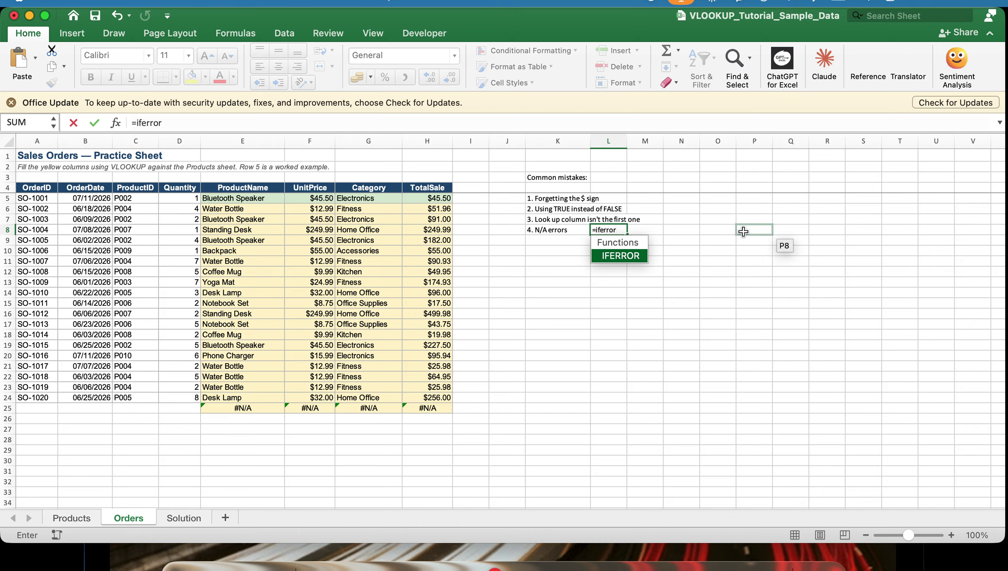
type("(")
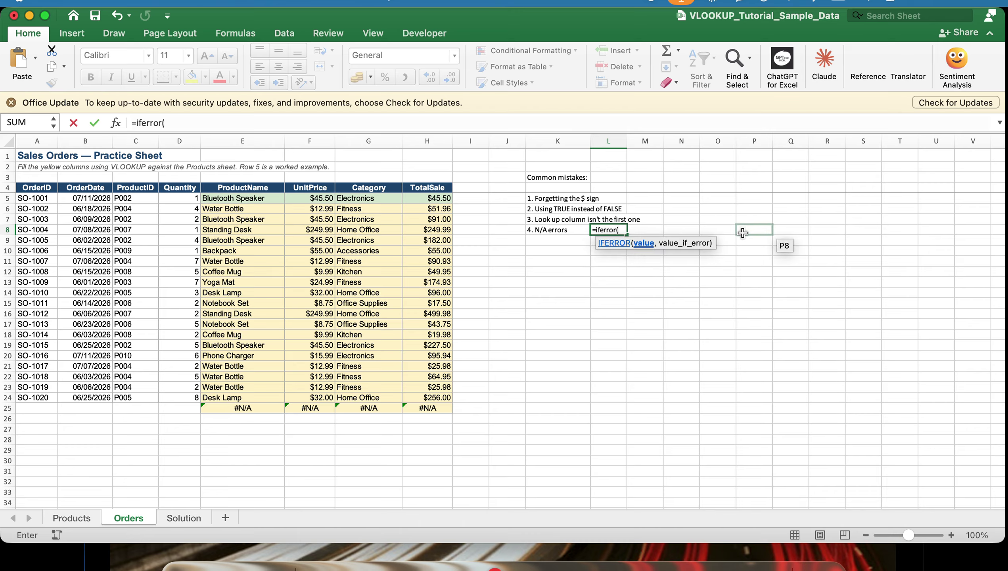
type("vlookup")
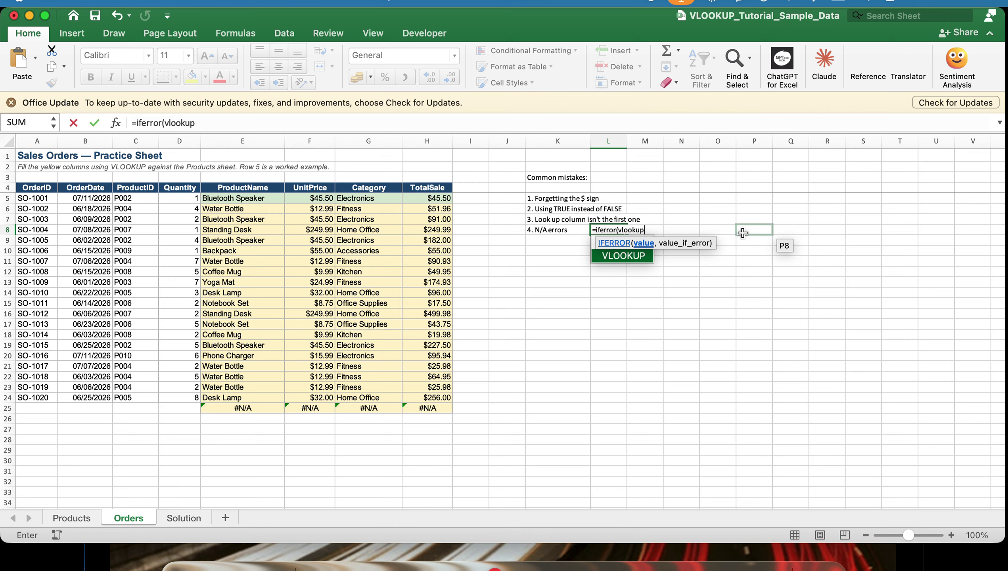
type("(.")
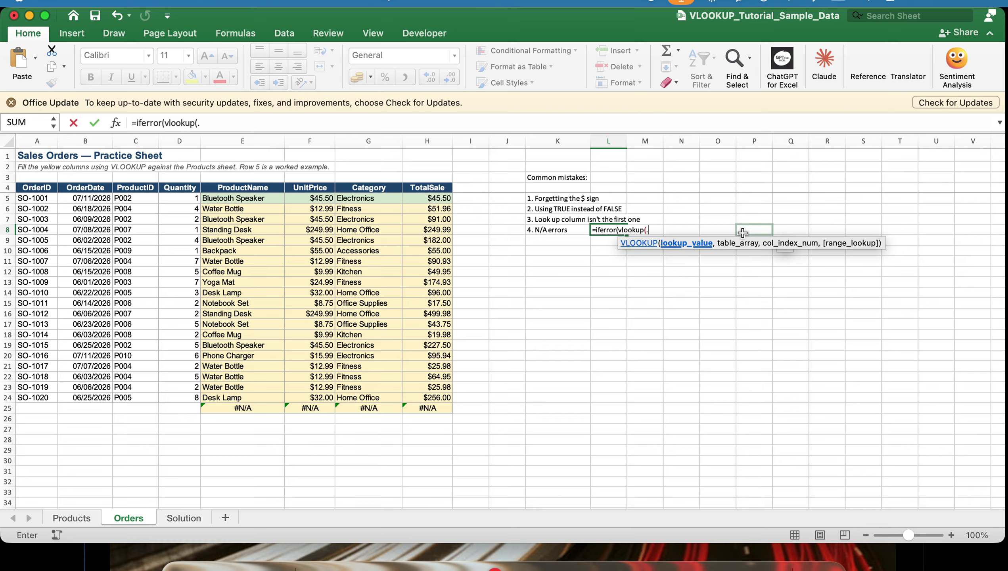
type(".....")
type("),")
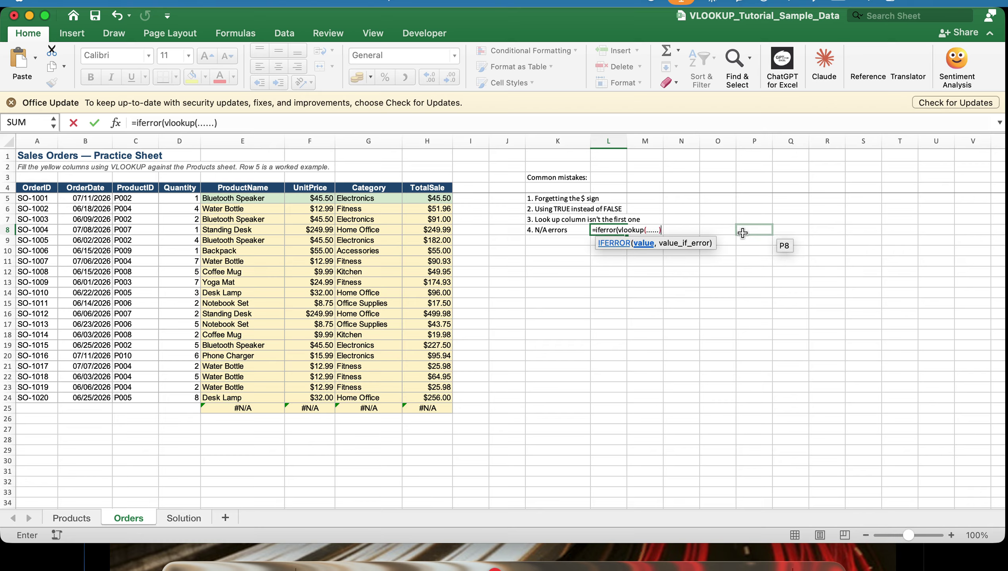
type("\"No")
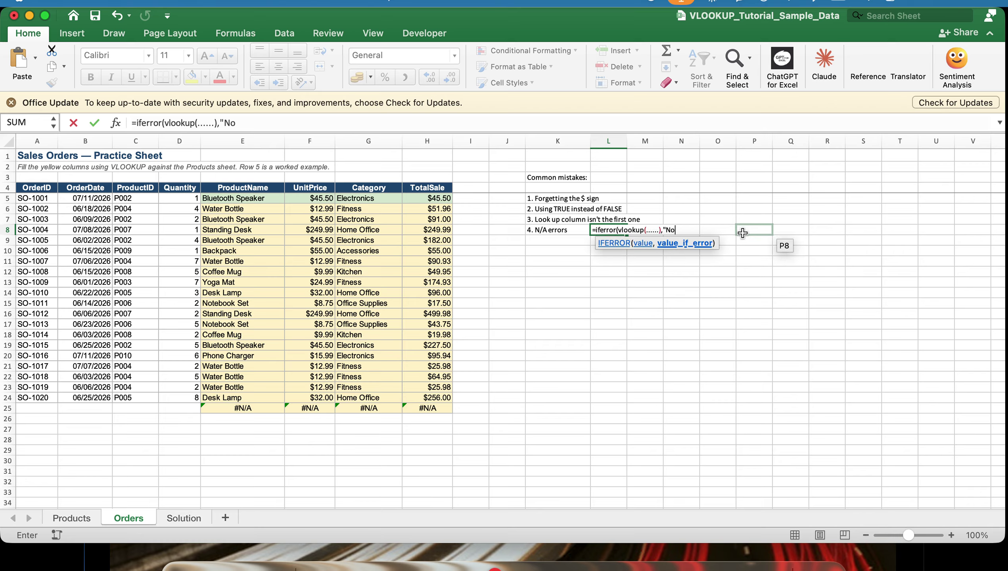
type("t Found)")
left_click(240, 408)
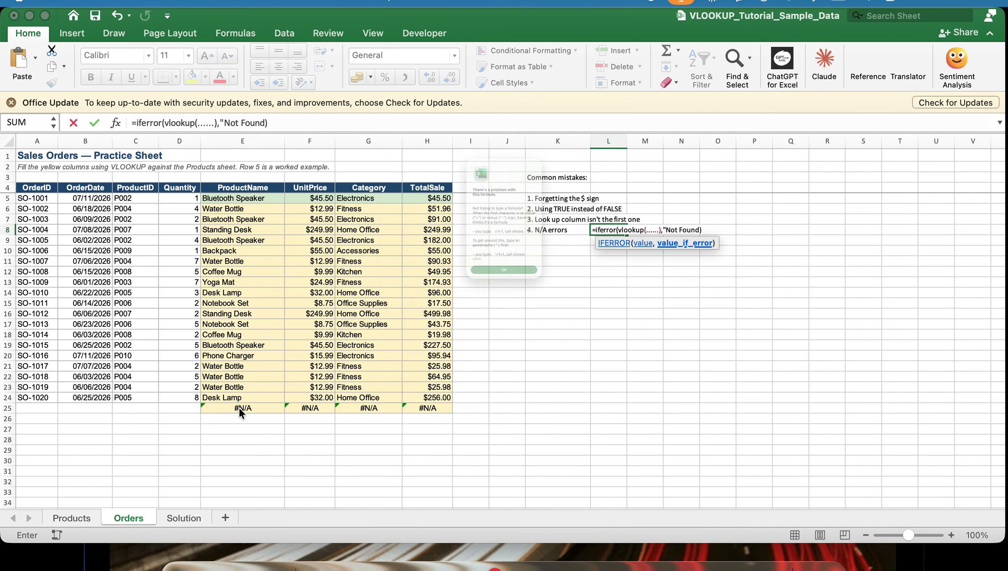
left_click(552, 342)
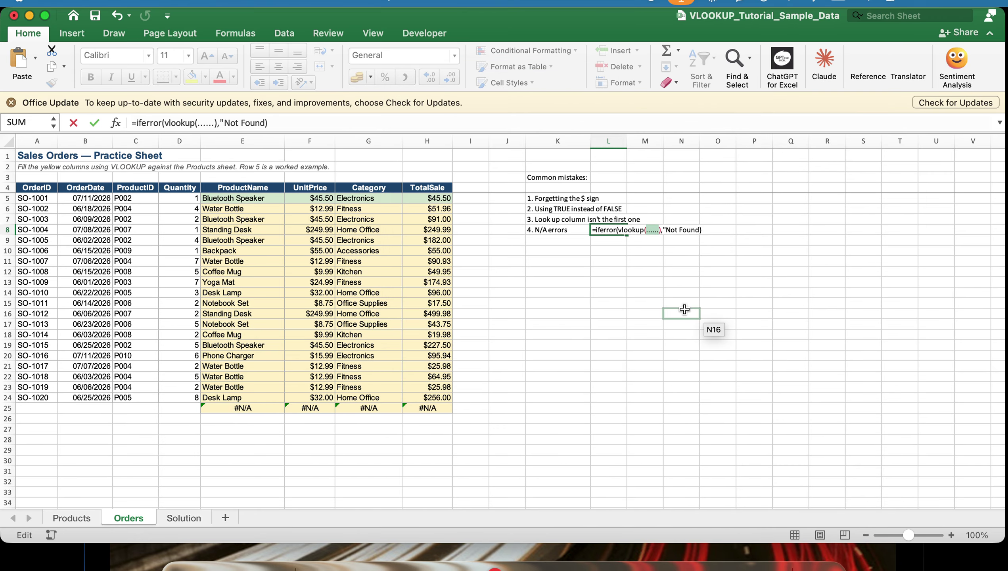
key("Escape")
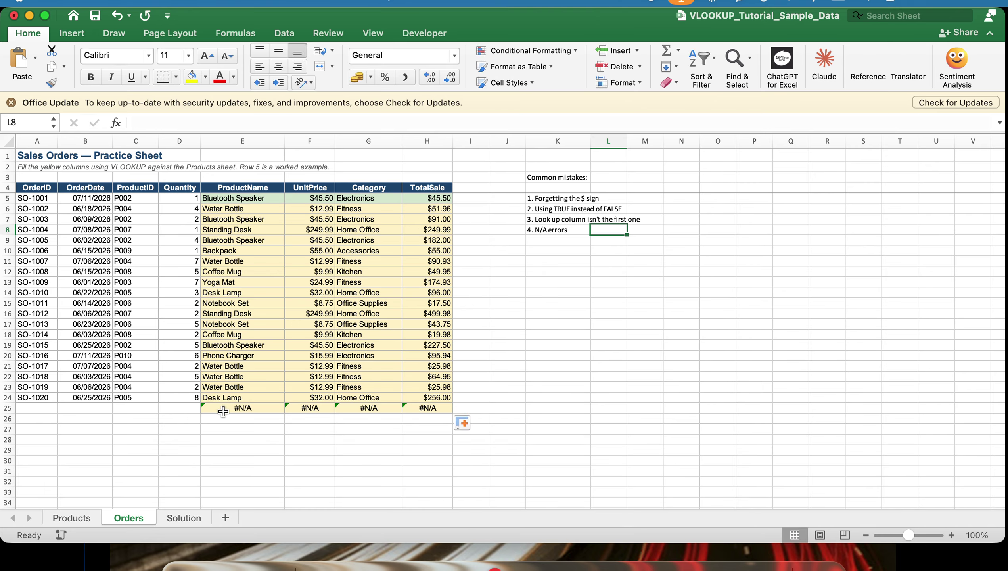
Step: Wrap the VLOOKUP in E25 in IFERROR so the formula reads =IFERROR(VLOOKUP(C25,Products!A6:D15,2,FALSE),"Not Found")
left_click(223, 410)
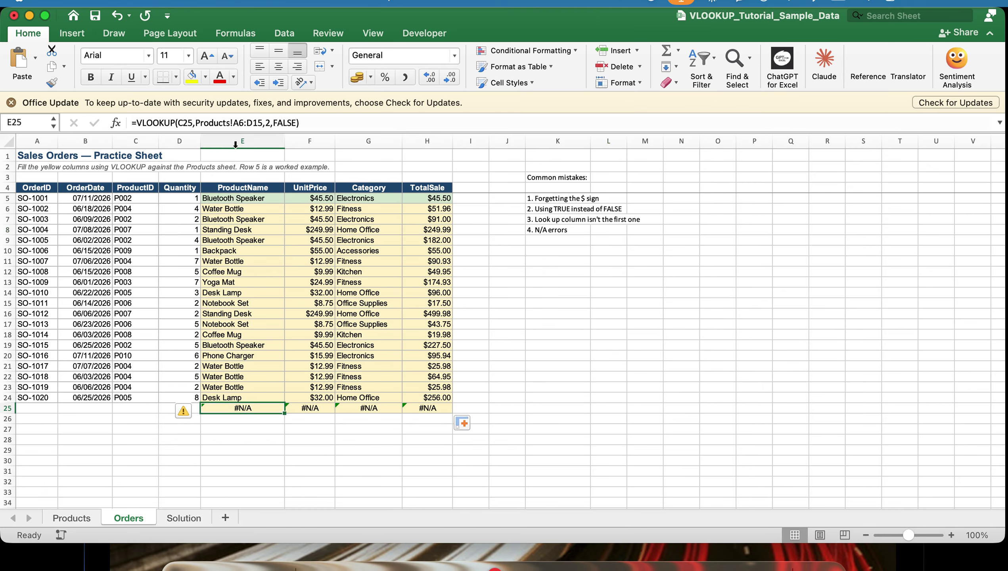
left_click(138, 124)
type("IF")
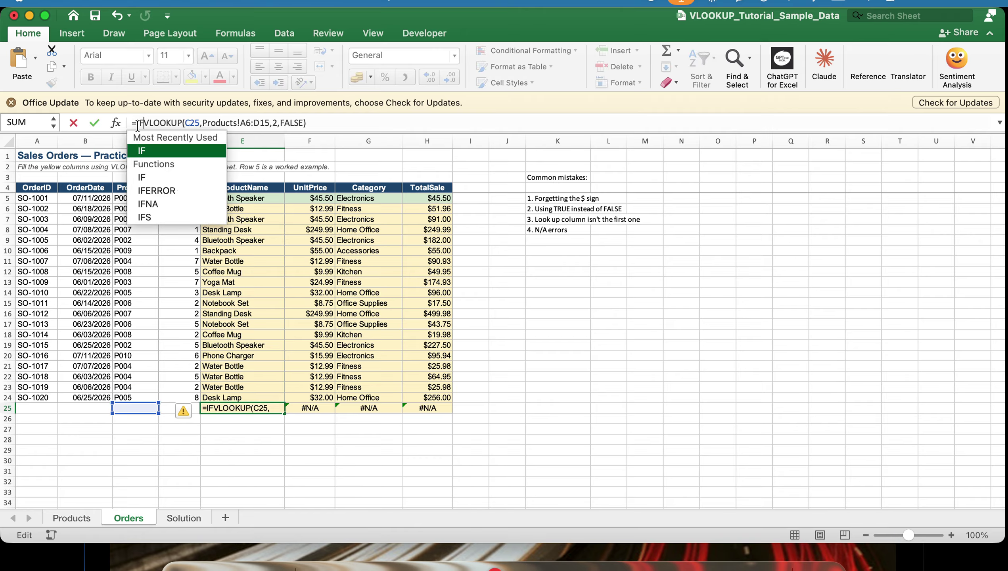
type("E")
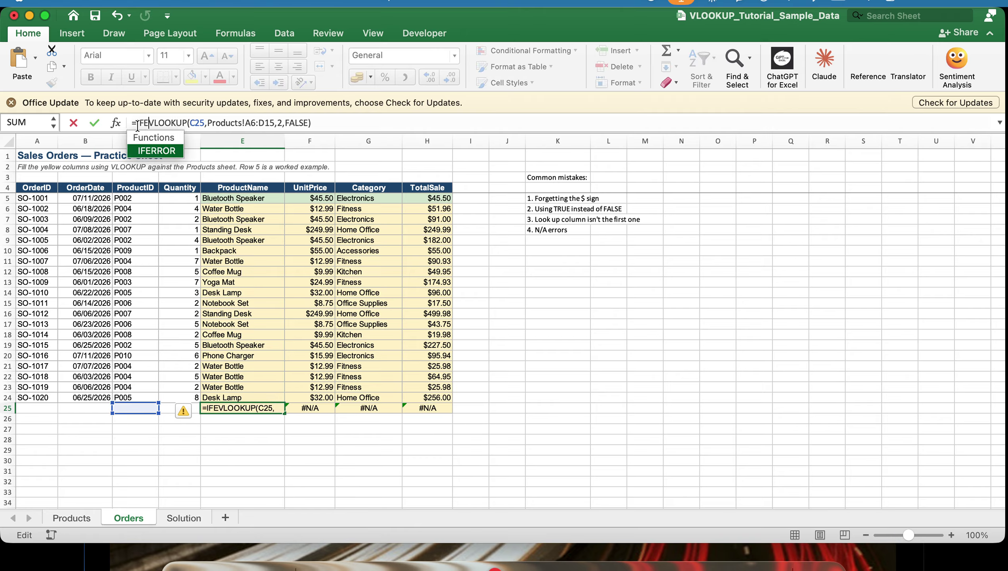
type("RROR(")
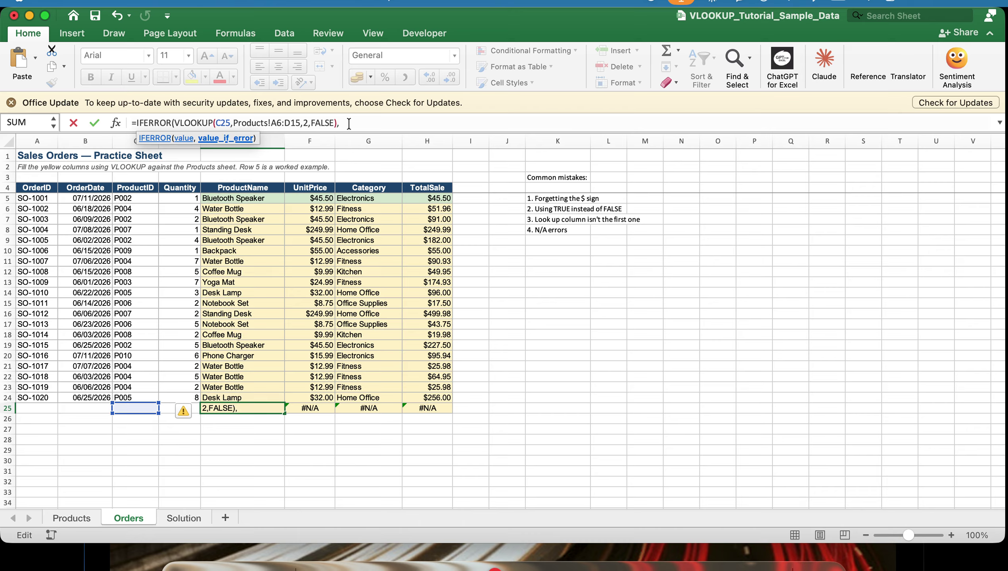
type("\"Not Found\")")
key("Return")
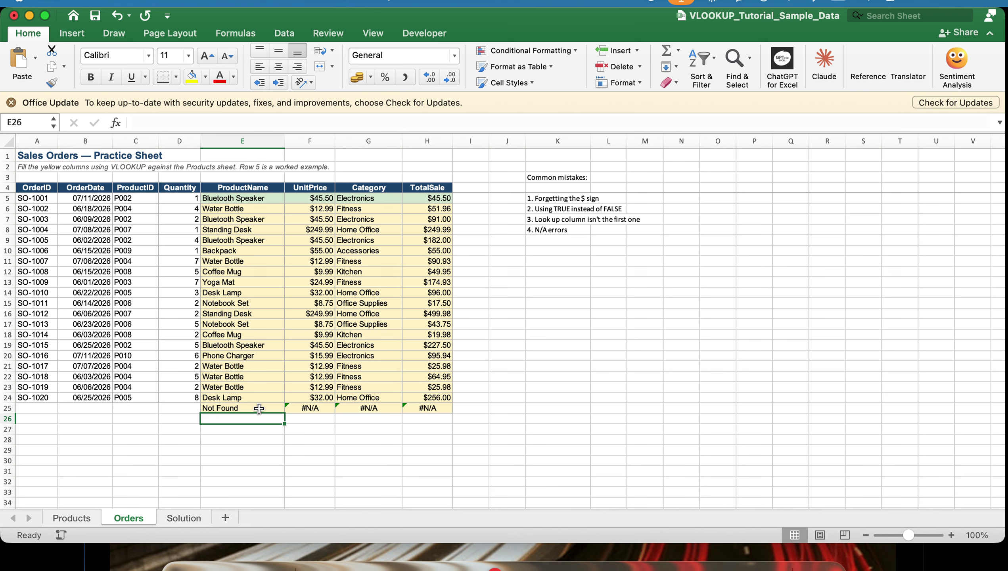
Step: Clear the contents of the demonstration cells E25:H25 below the orders table
left_click_drag(259, 408, 434, 408)
key("Delete")
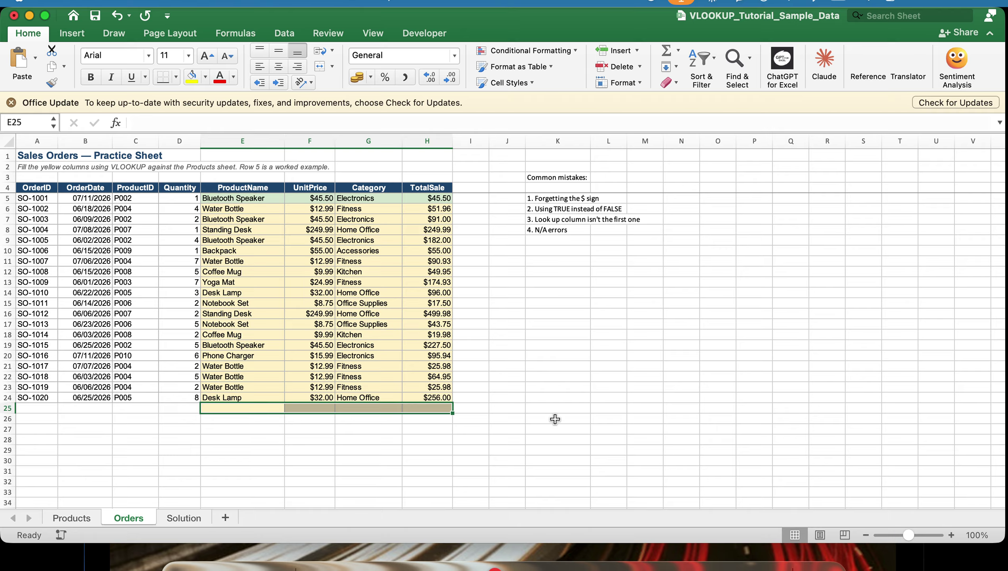